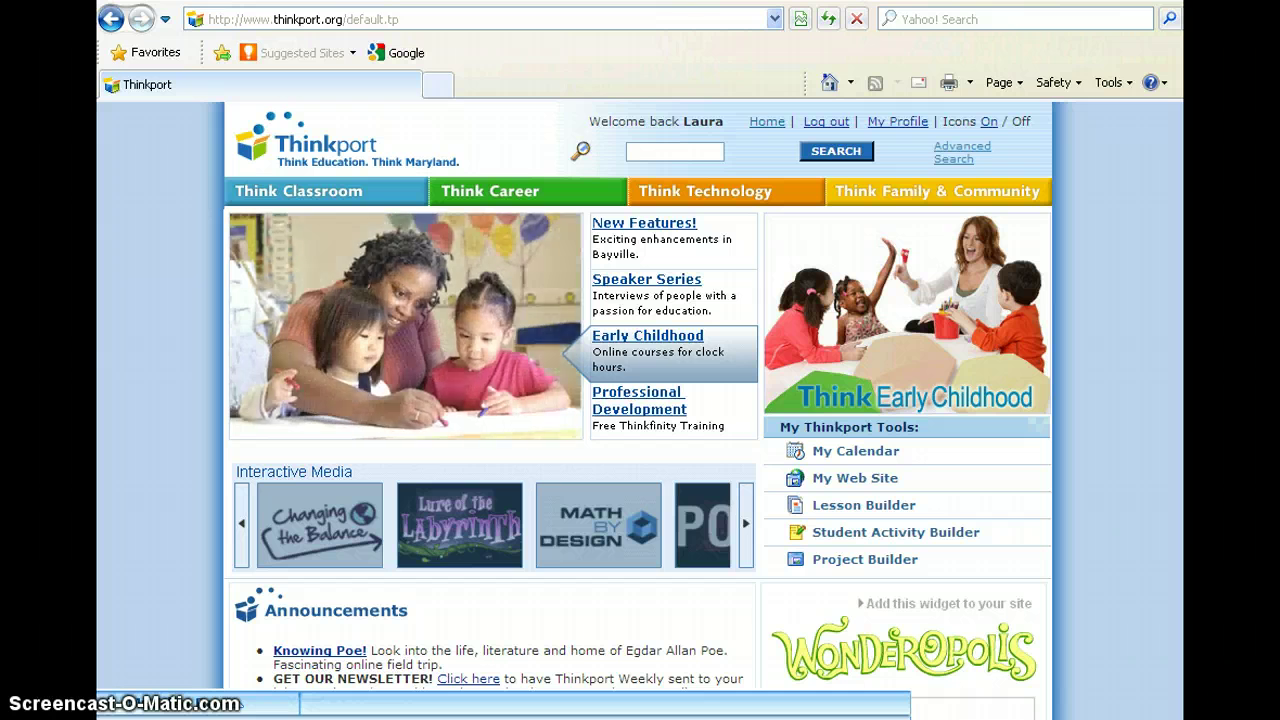
Open My Idea Box, start an image upload for tools, and title the image "Martin Luther King".
left_click(243, 708)
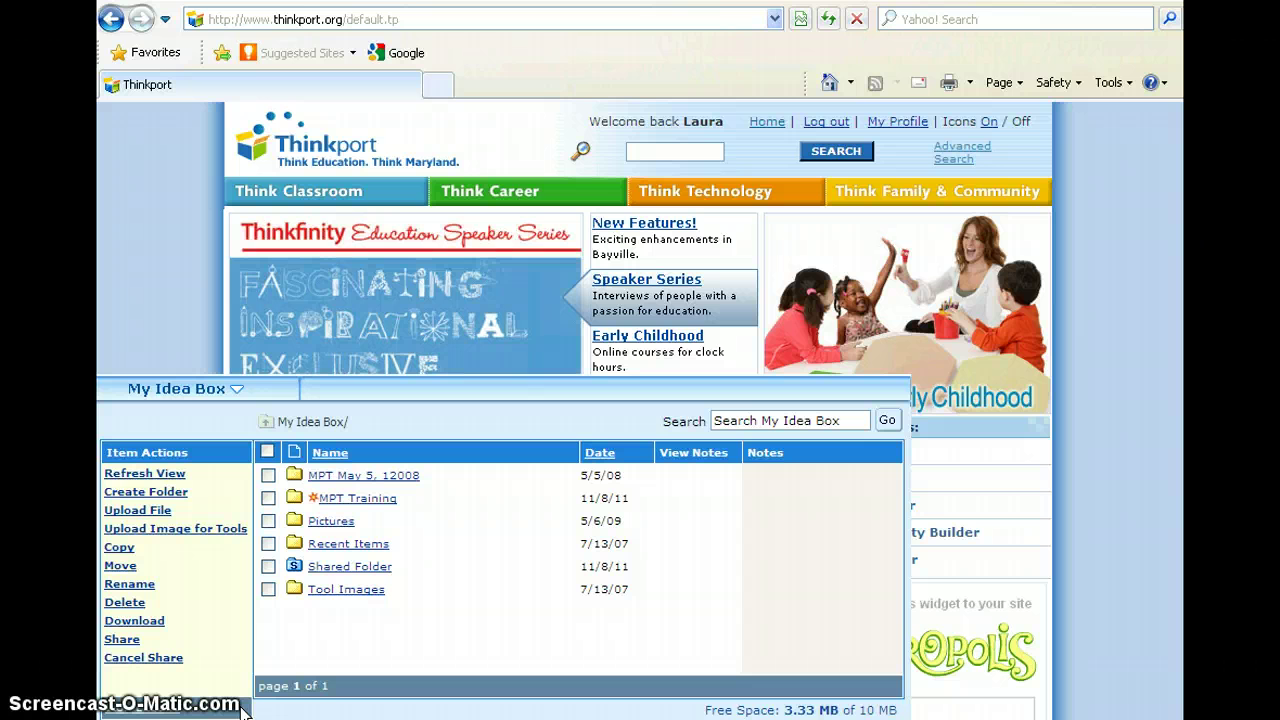
left_click(173, 537)
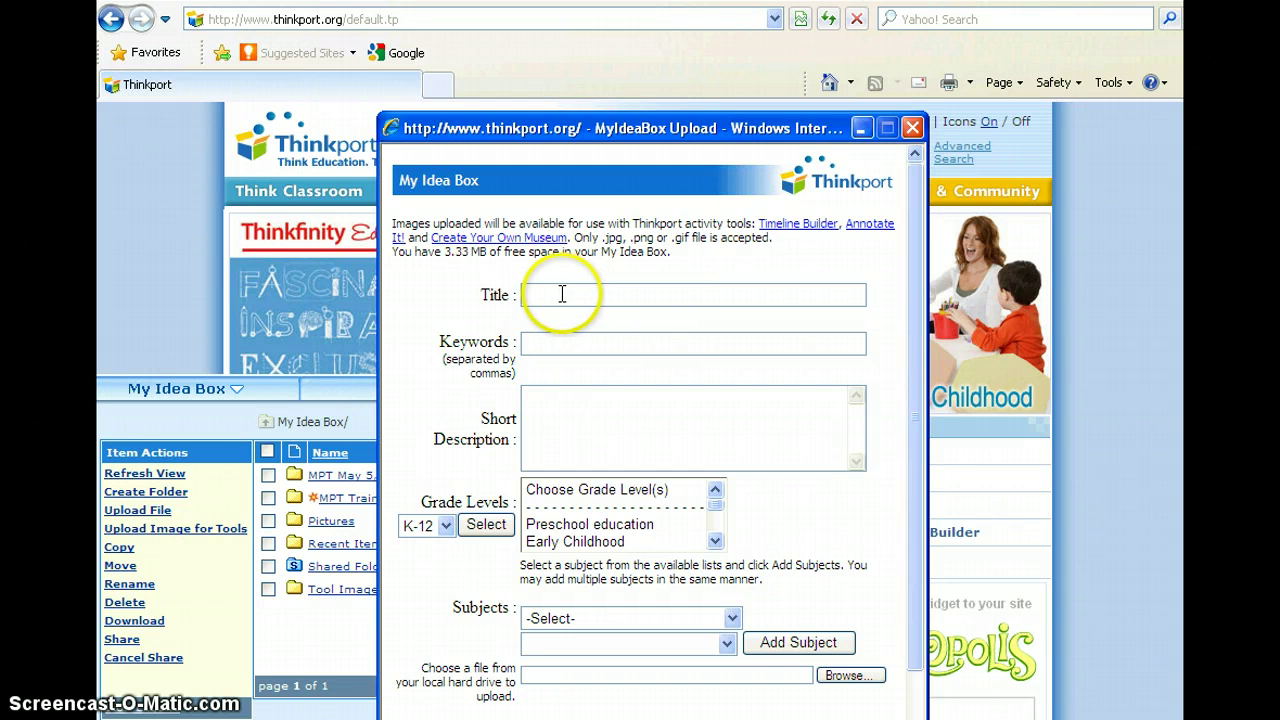
left_click(562, 293)
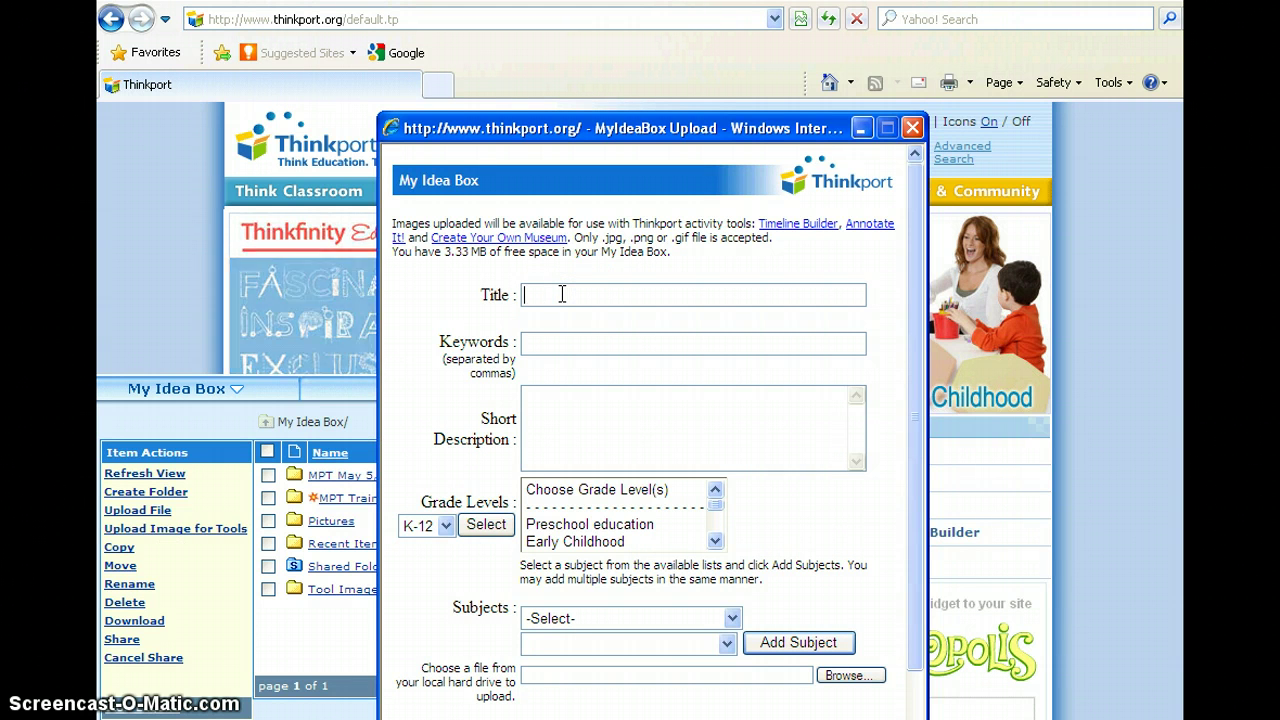
type("Martin Luther King")
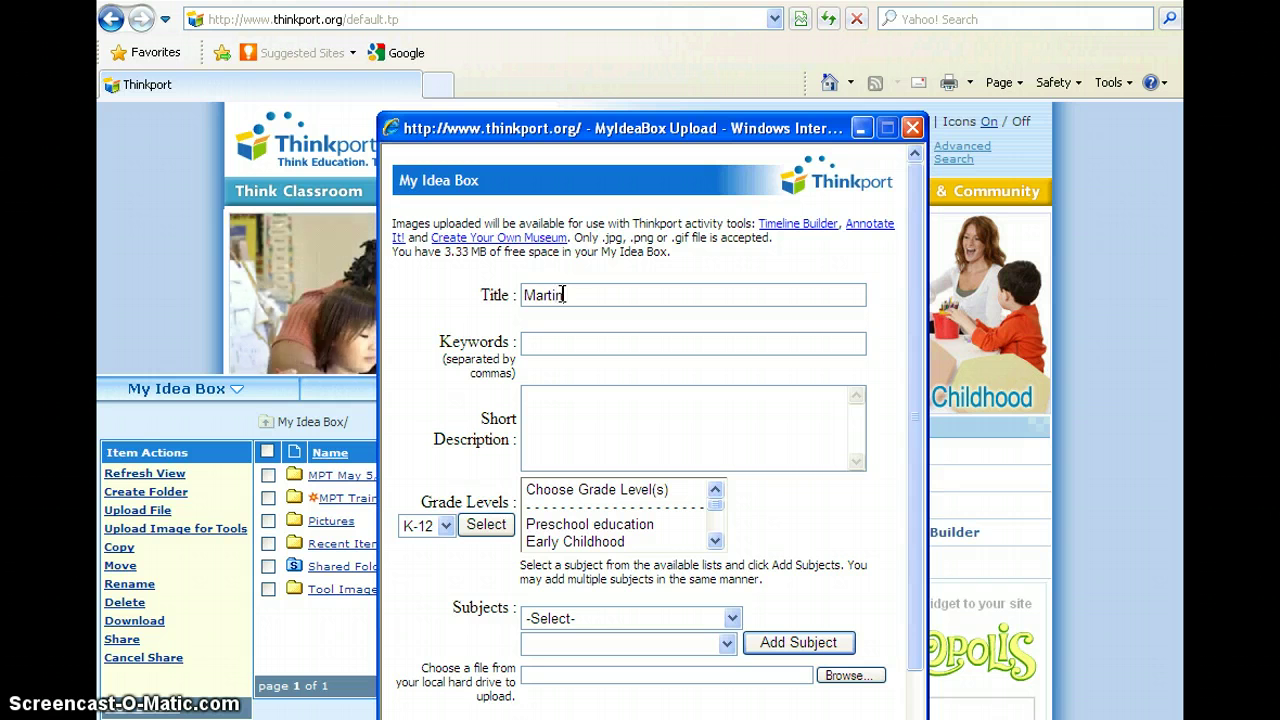
Enter the keywords "Martin Luther King" and the short description "The history of Martin Luther King, a great Civil Rights leader.".
left_click(567, 344)
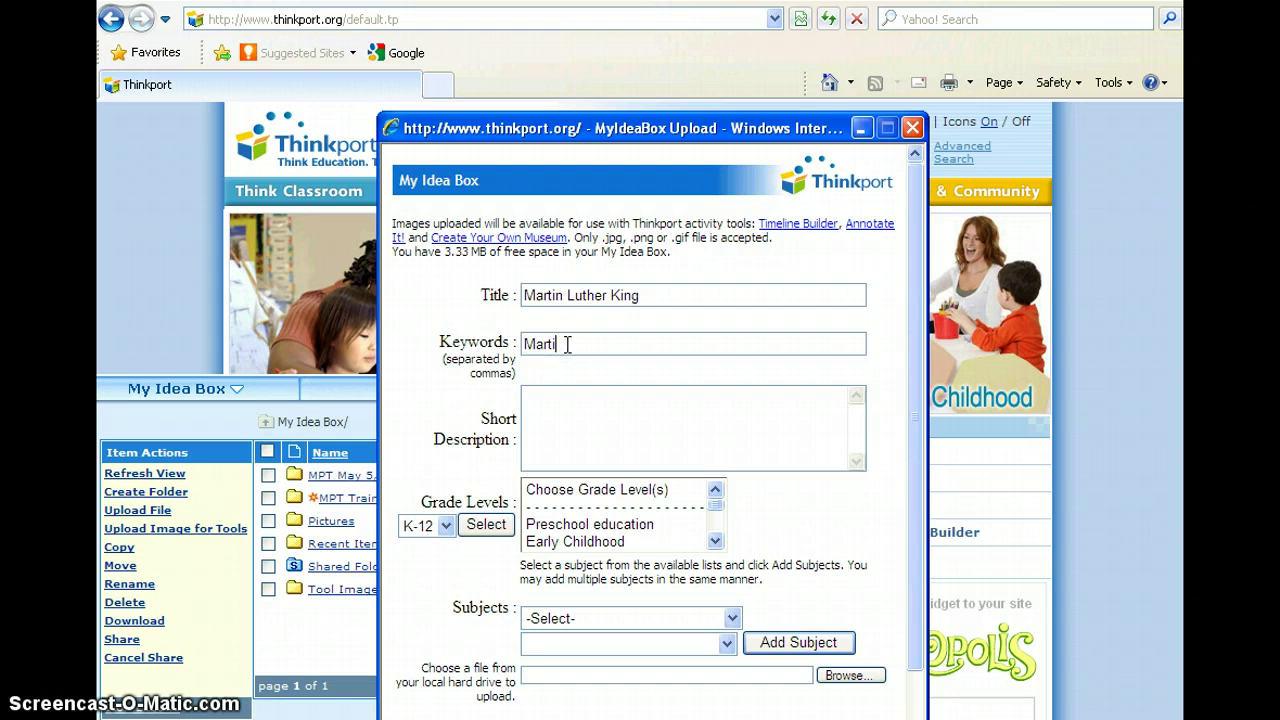
type("Martin Luther King")
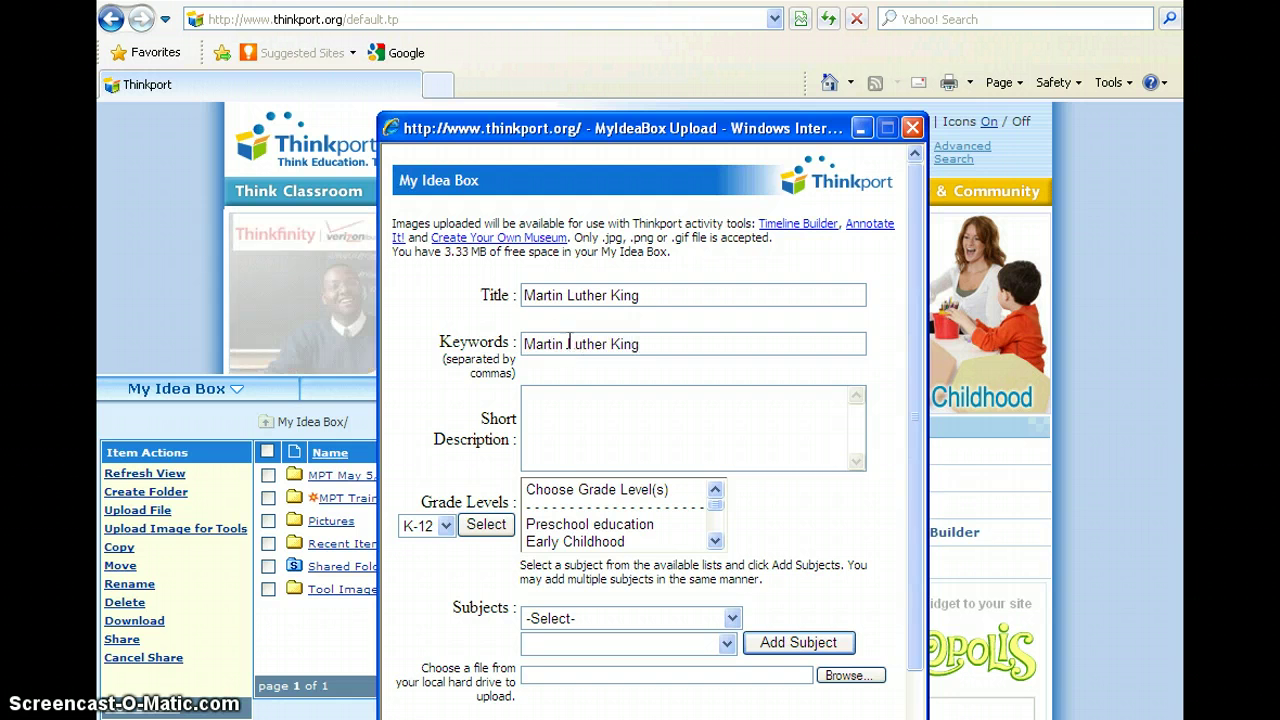
left_click(551, 404)
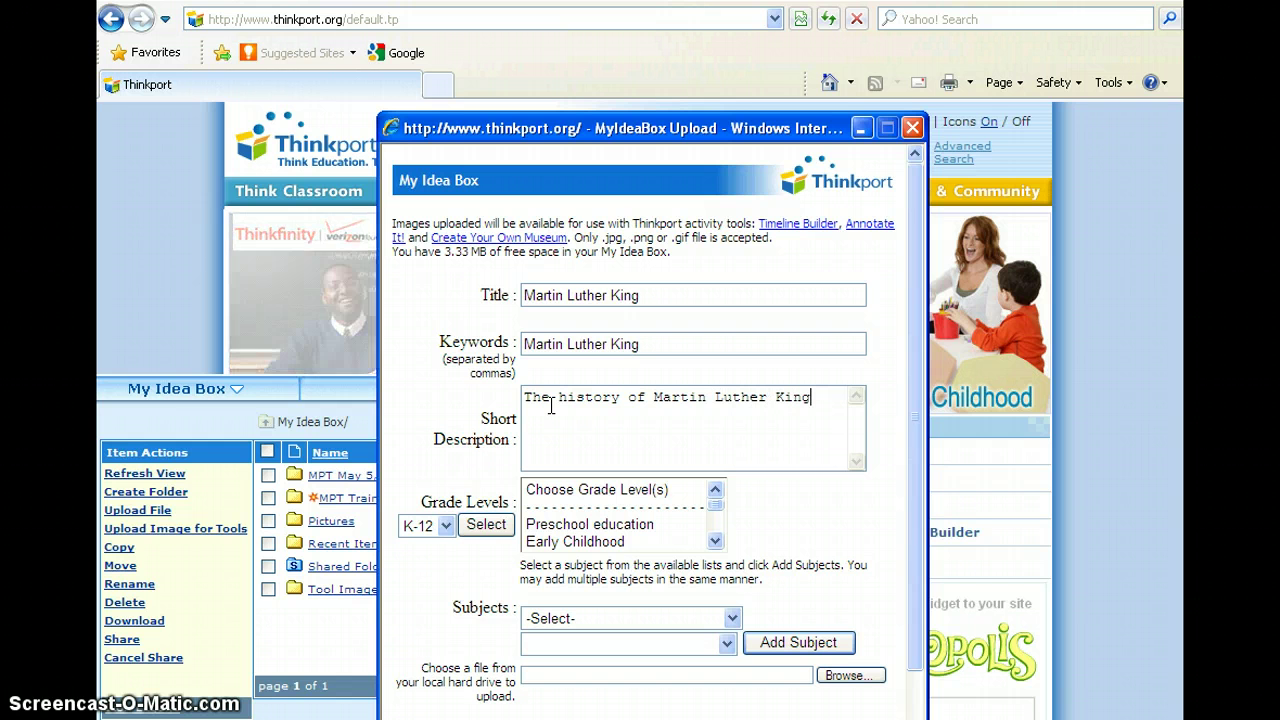
type(", a great Civil Rights leader.")
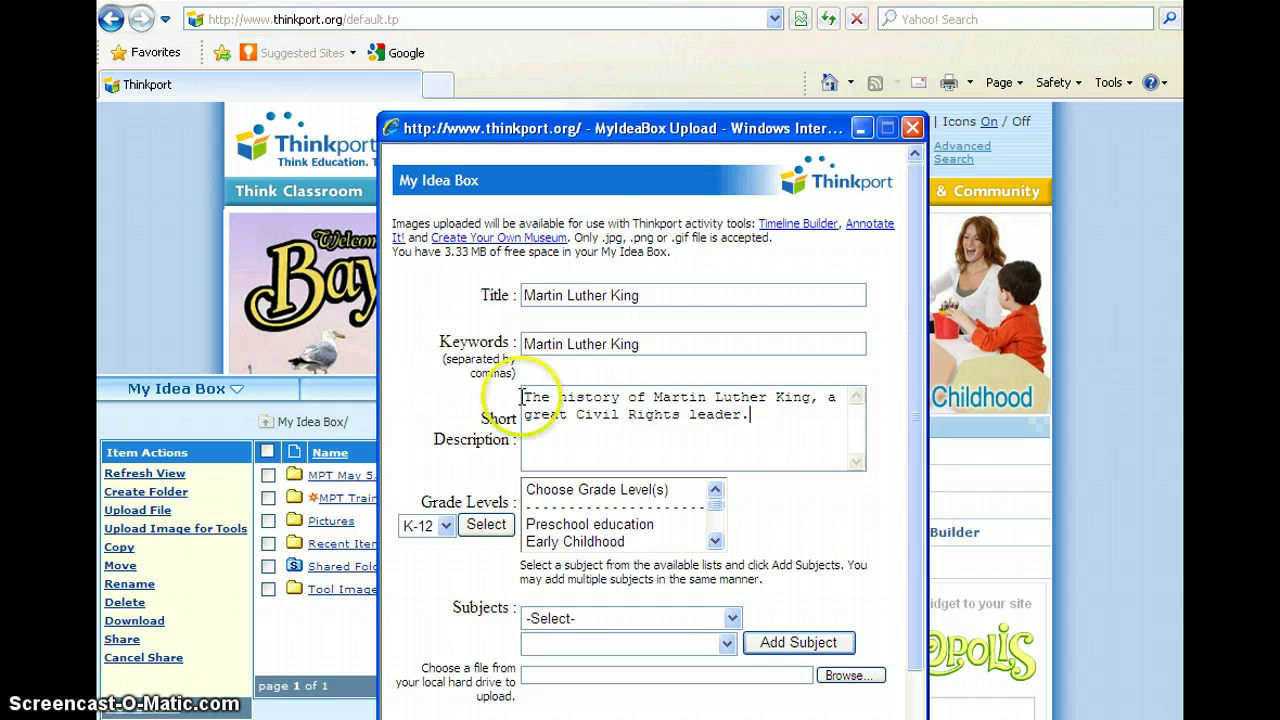
Set the image's grade level to 6 and choose Social Studies as its subject.
left_click(715, 541)
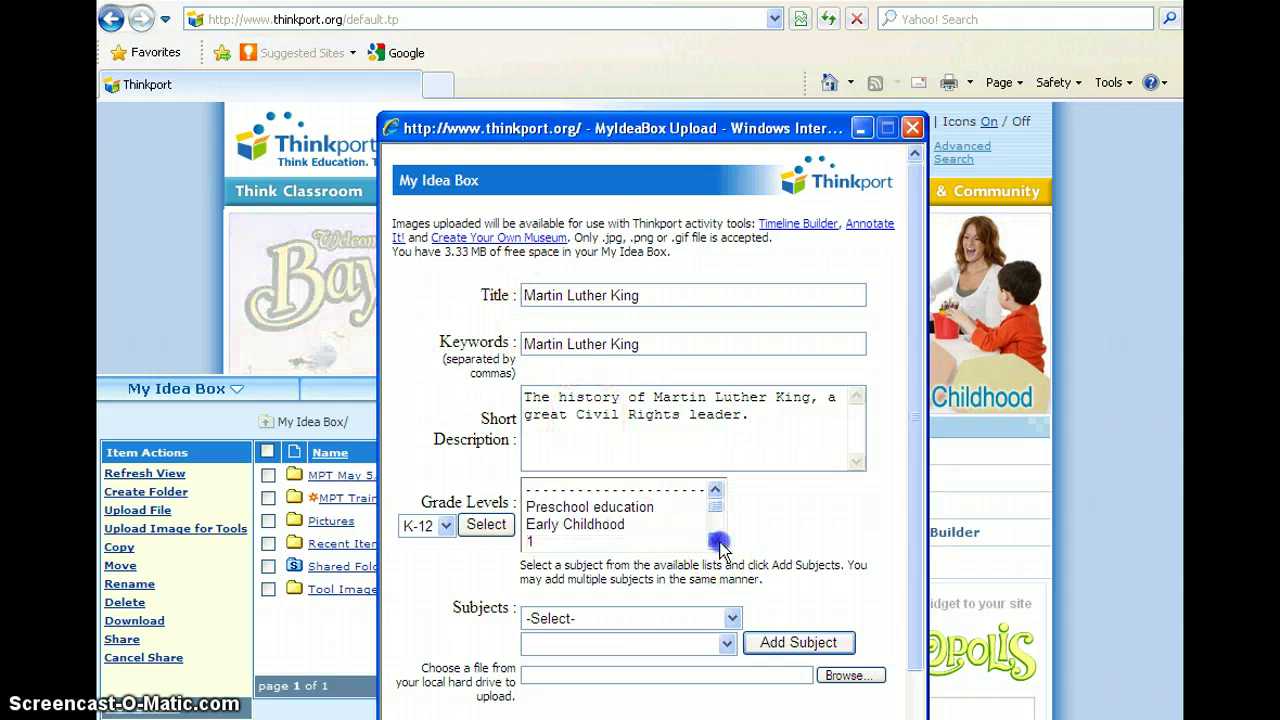
left_click(716, 542)
left_click(718, 544)
left_click(716, 542)
left_click(716, 542)
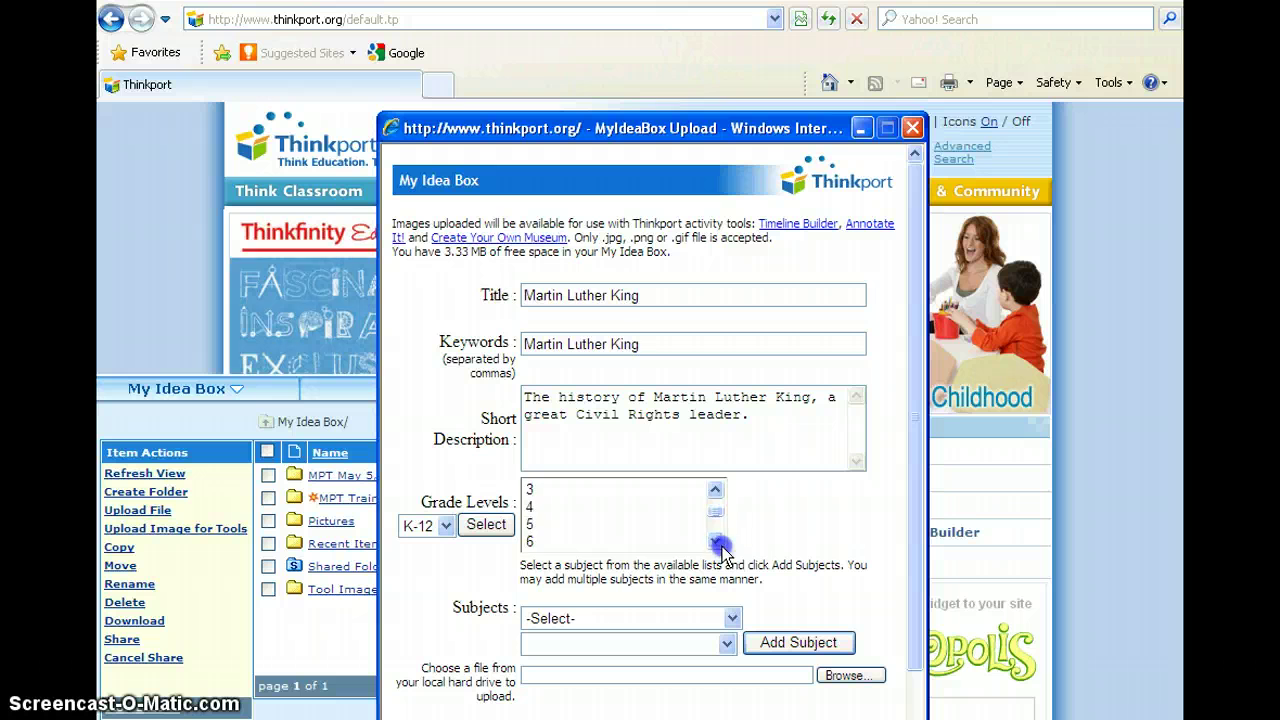
left_click(571, 524)
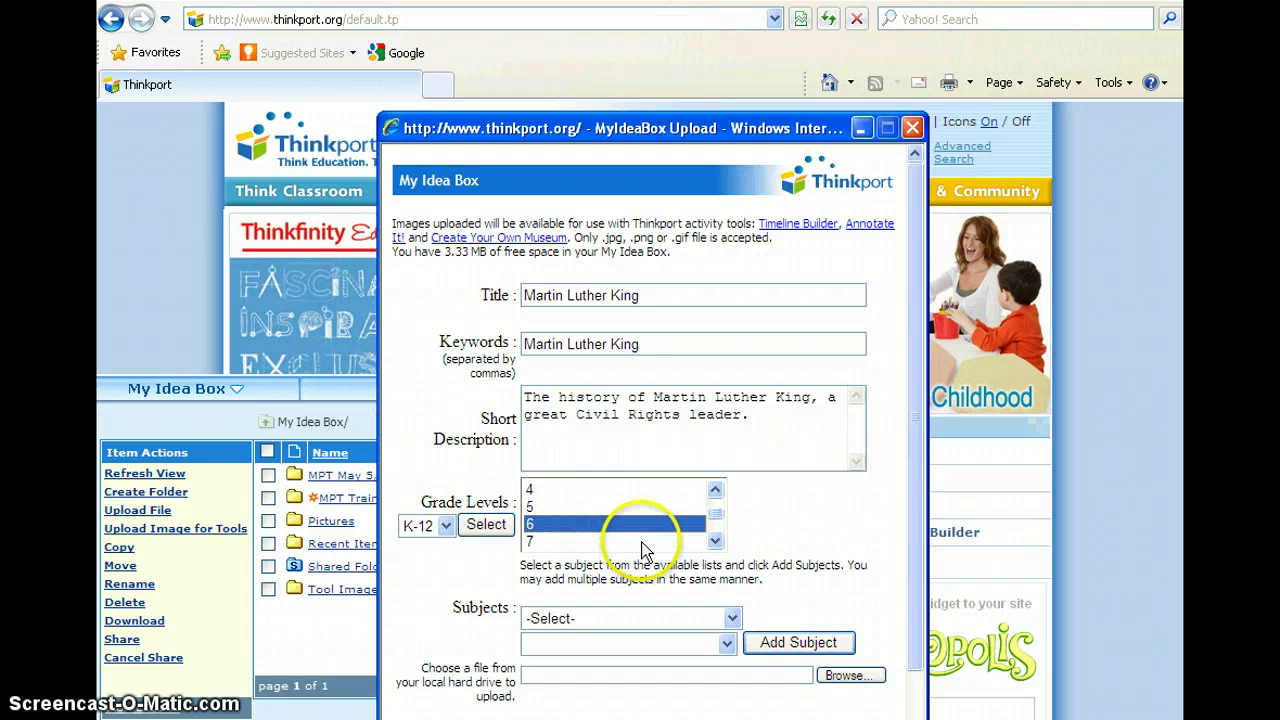
scroll(646, 549, "down", 1)
left_click(732, 618)
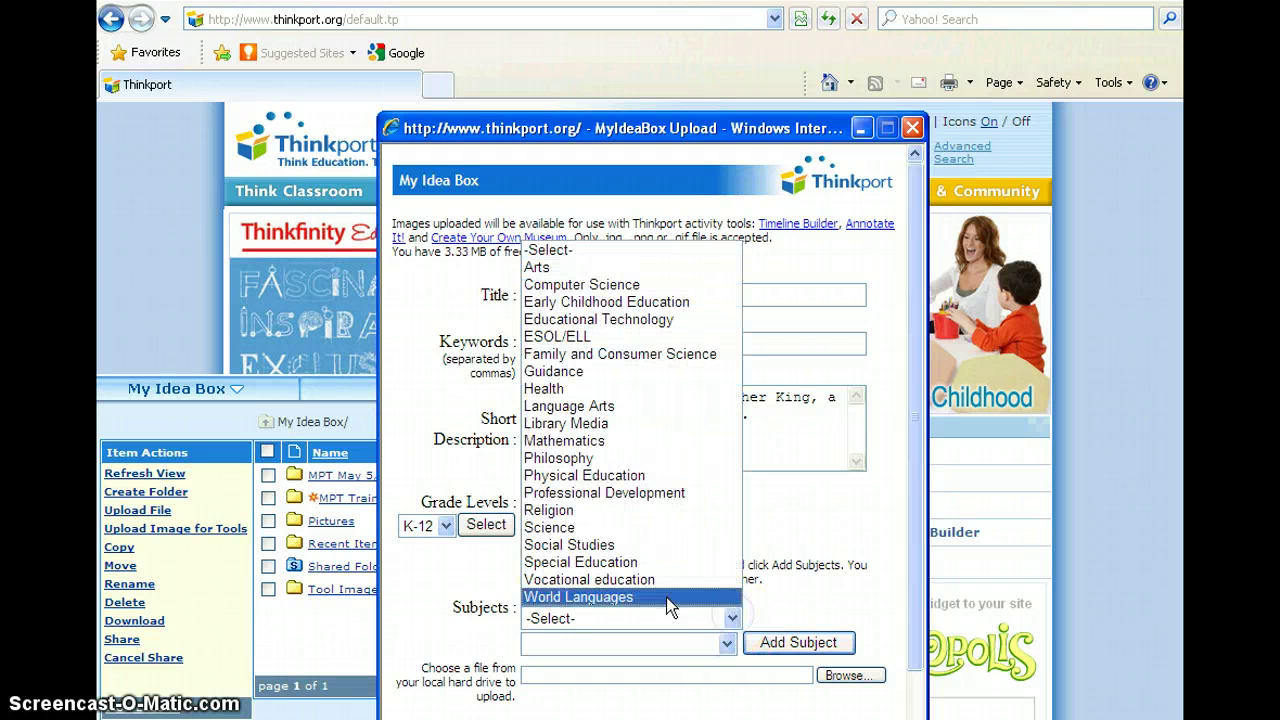
left_click(610, 541)
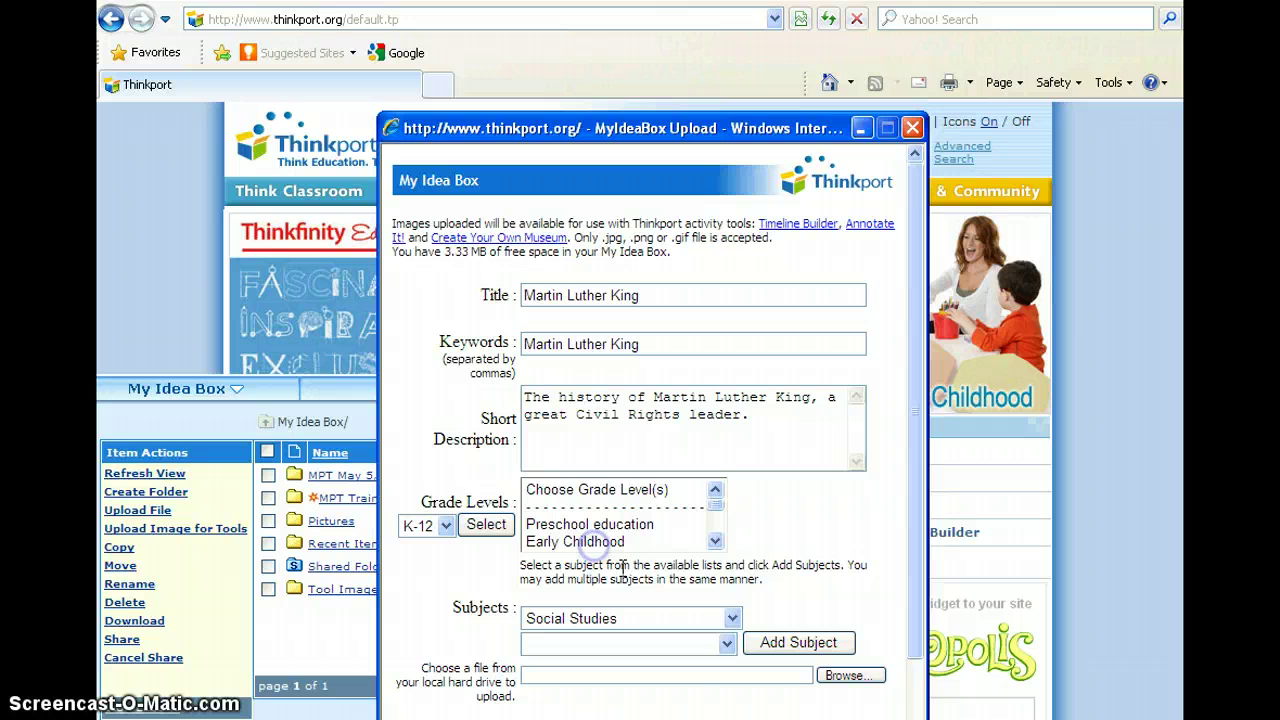
Choose images2.jpg from the MLK folder as the file, upload it, and close the upload window.
left_click(850, 676)
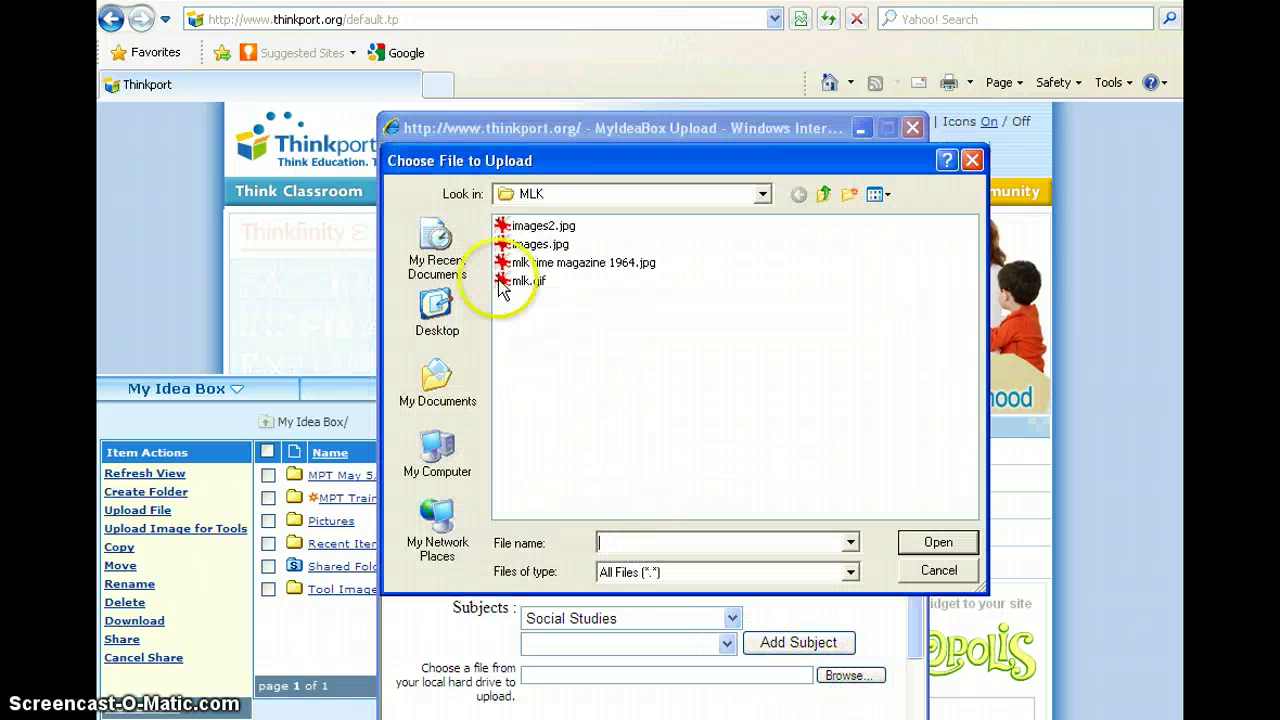
left_click(540, 226)
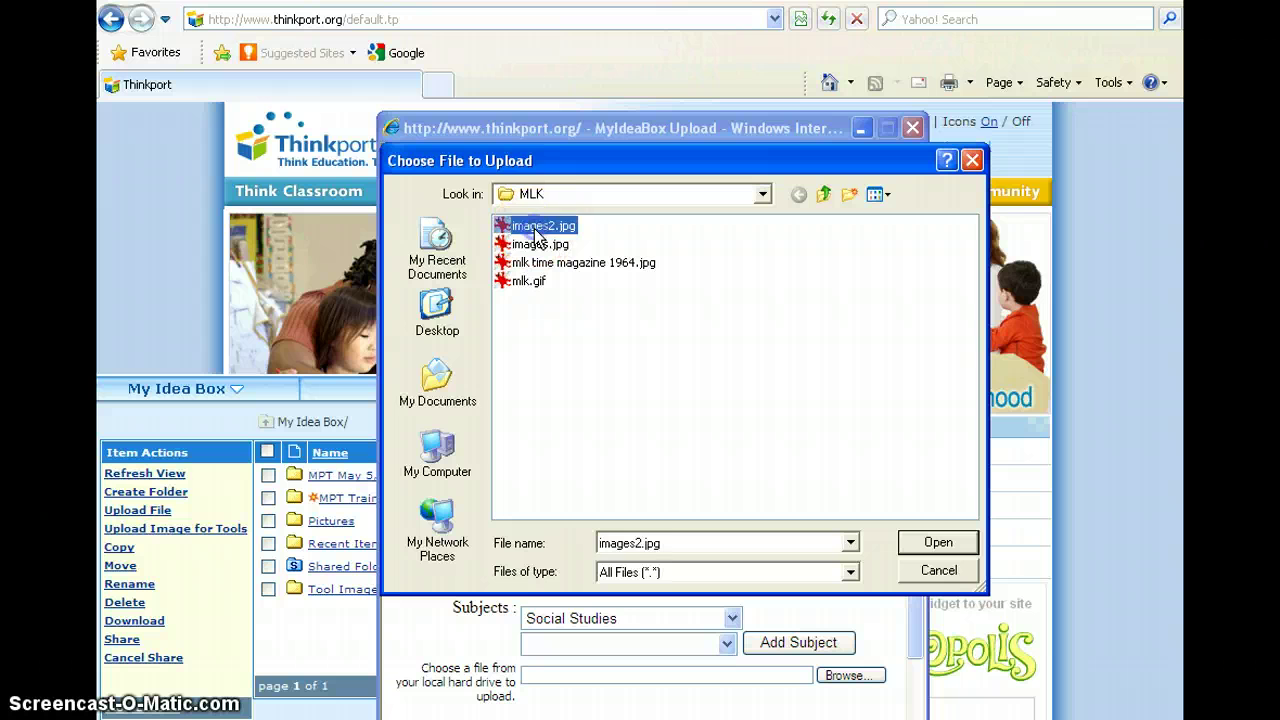
left_click(935, 542)
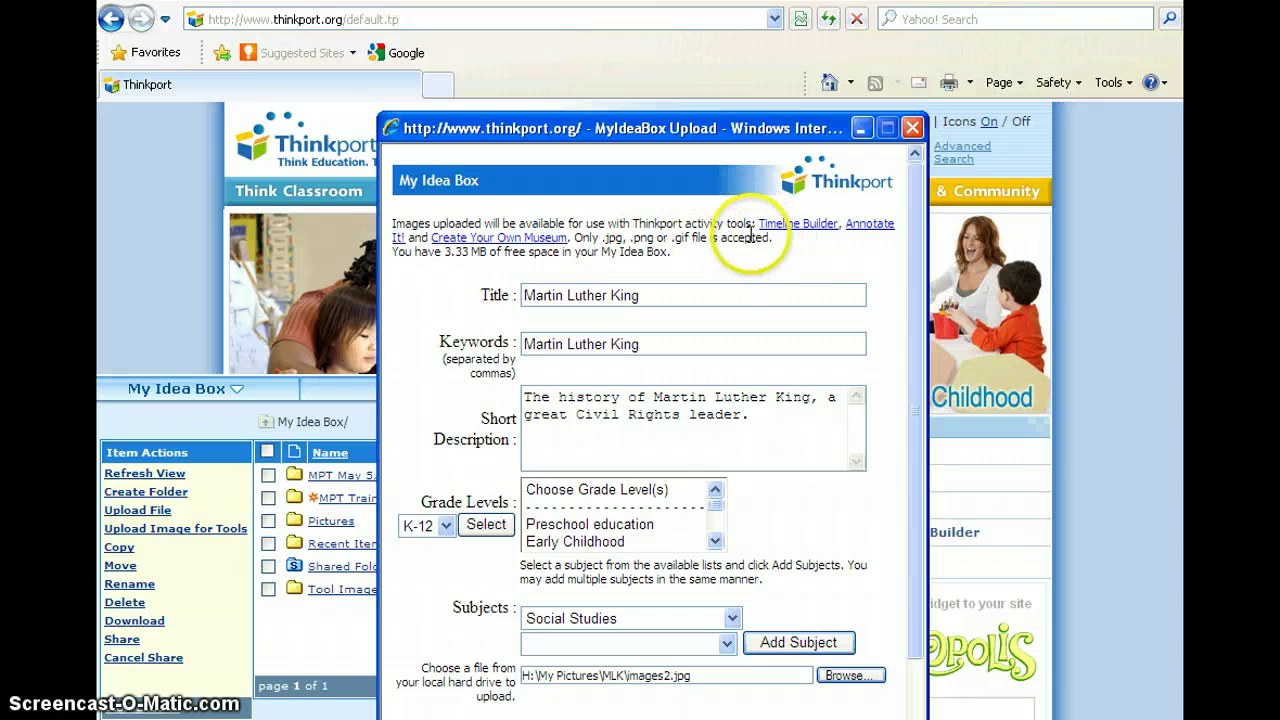
scroll(640, 466, "down", 5)
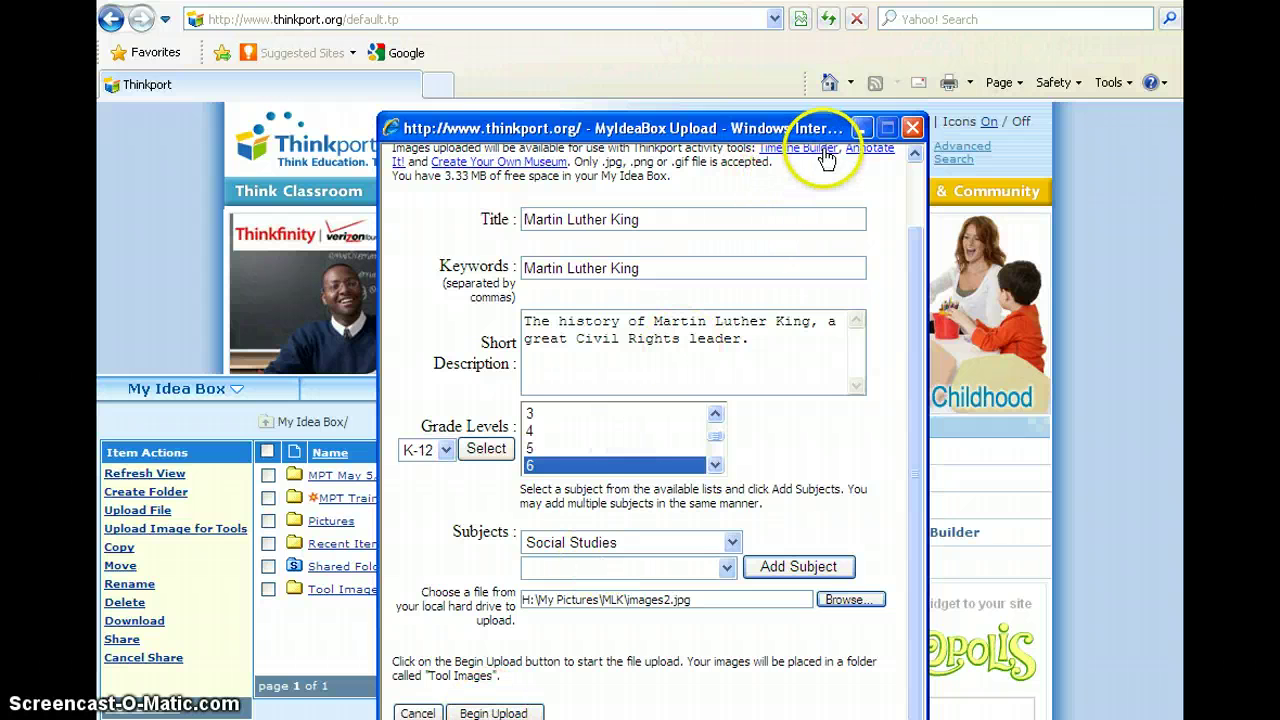
left_click(493, 713)
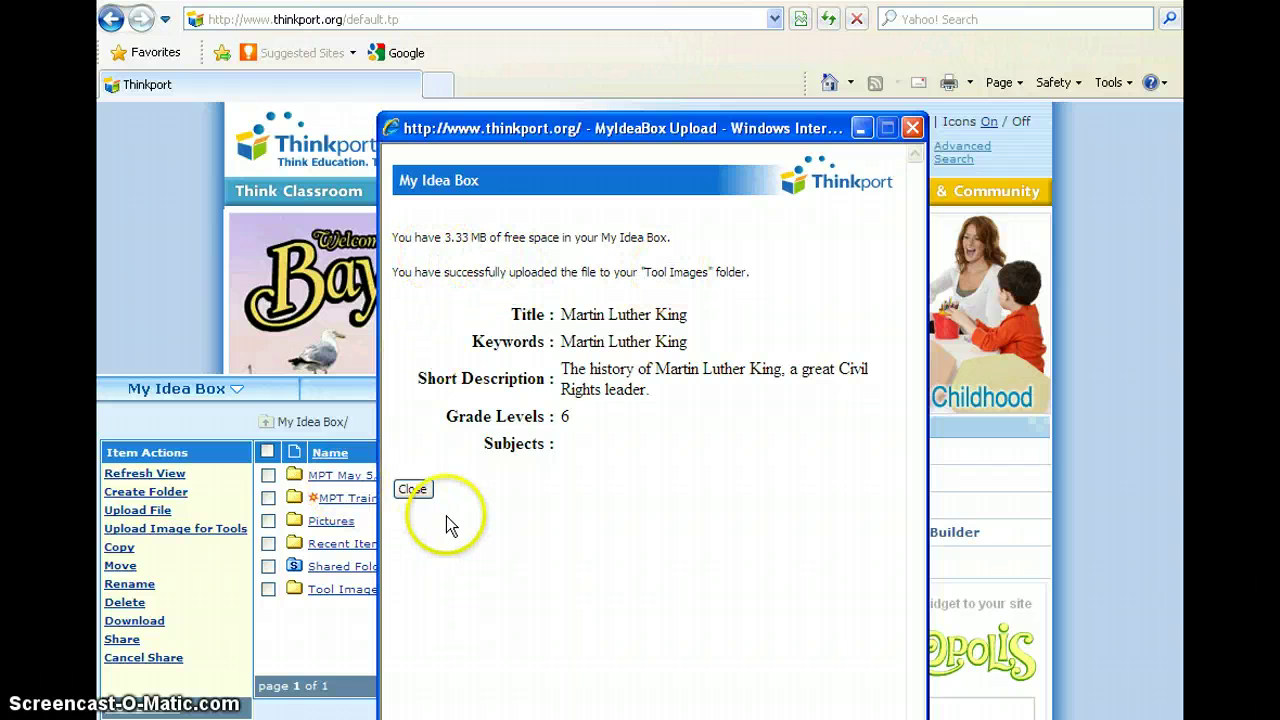
left_click(430, 493)
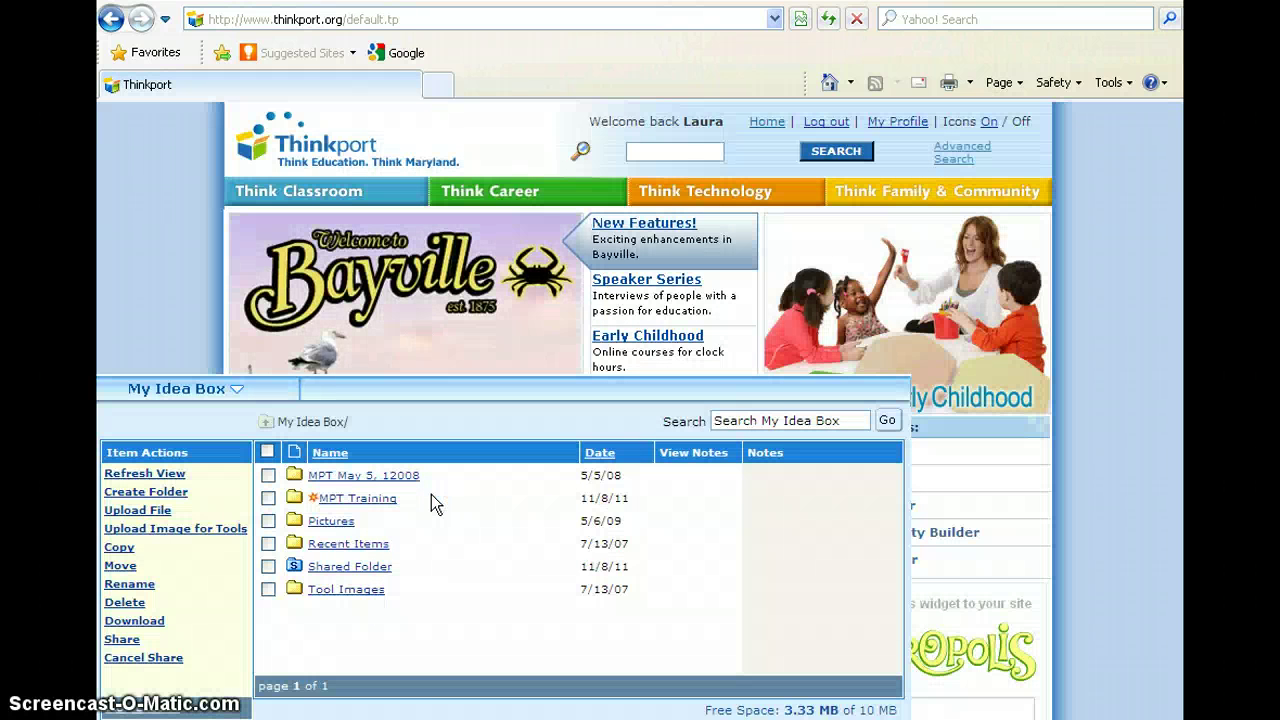
Start another image upload for tools with title "MLK 3", keywords "MLK3" and short description "A picture of Dr. King.".
left_click(194, 533)
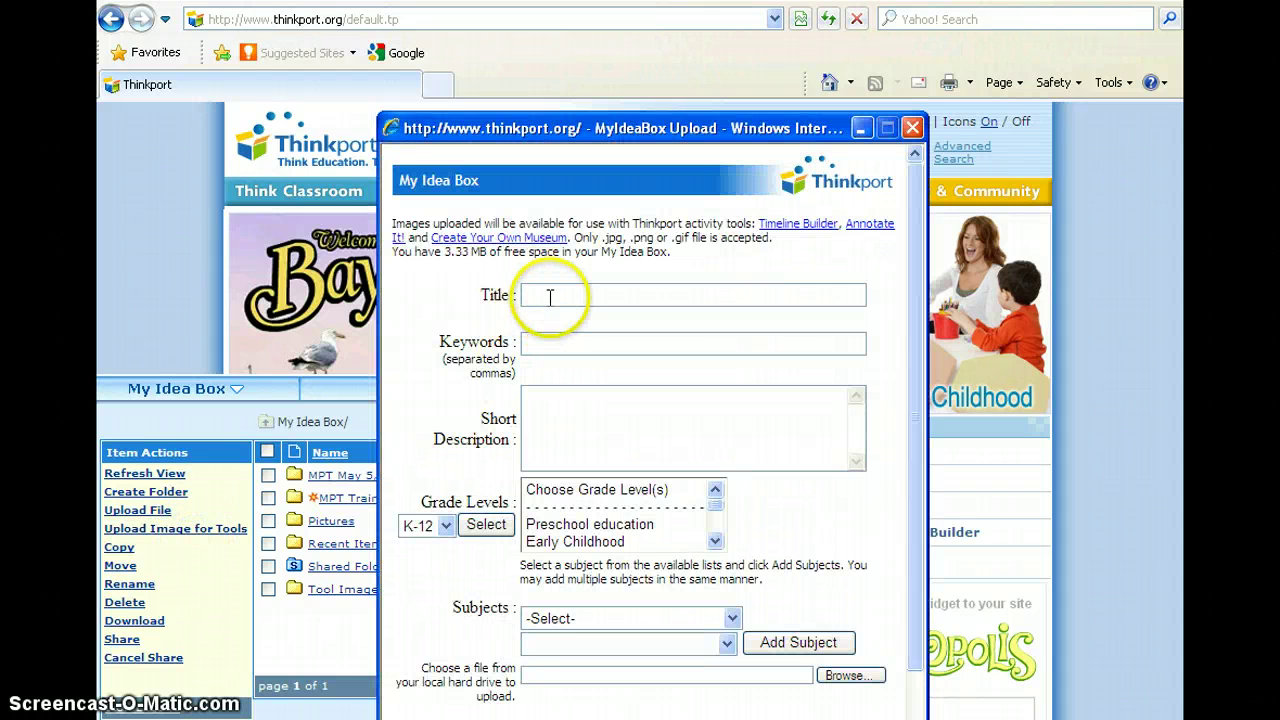
left_click(549, 296)
type("MLP")
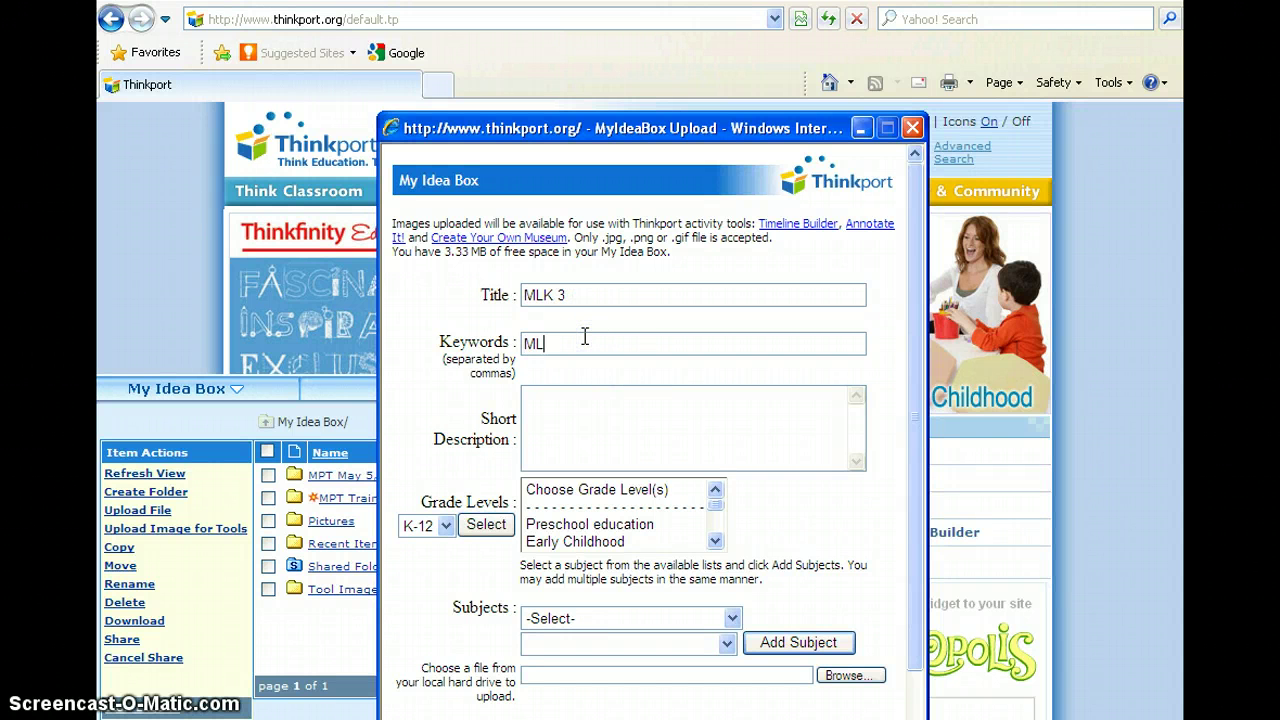
left_click(585, 337)
type("MLK3")
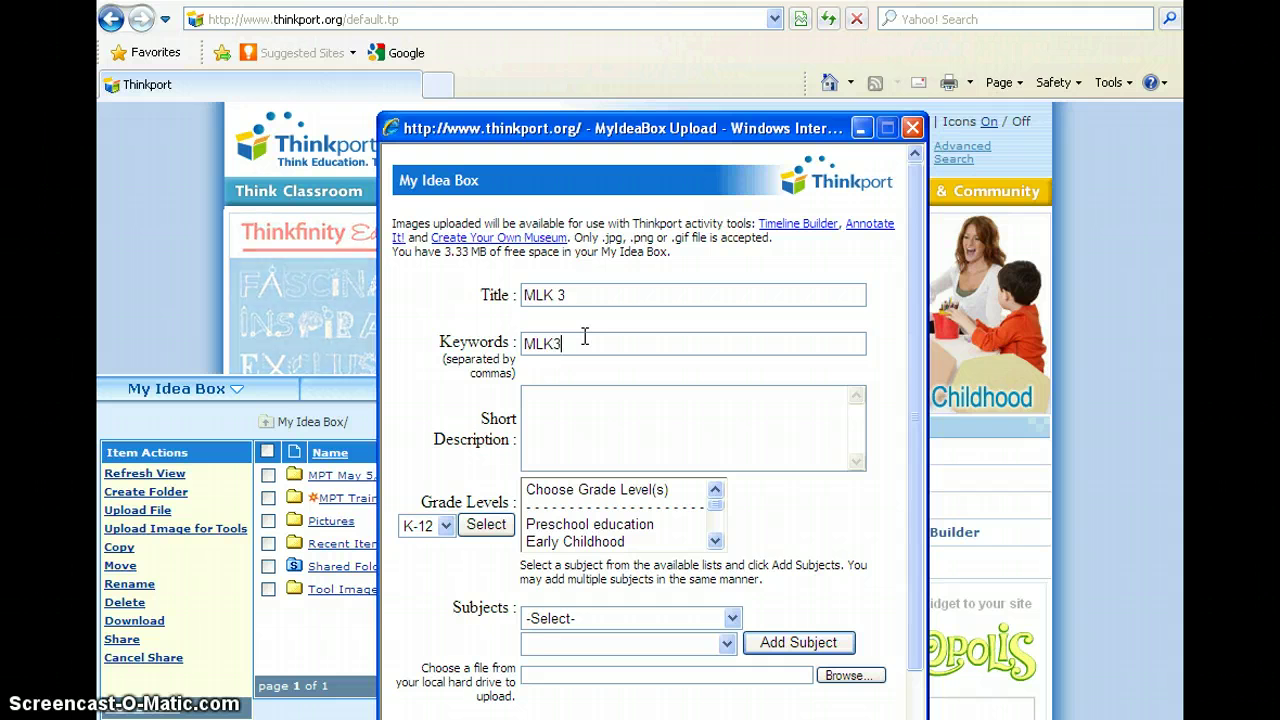
left_click(594, 423)
type("A picture of Dr. King.")
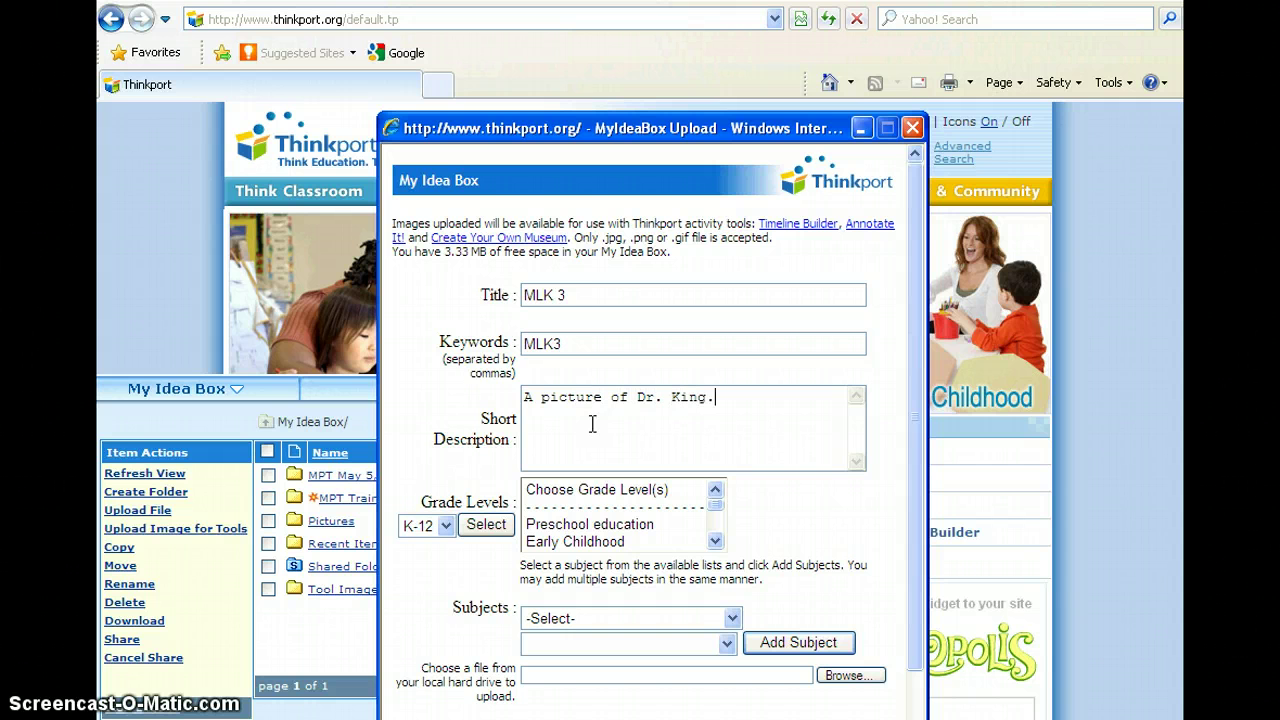
Assign grade level 6 and the subject Social Studies to the MLK 3 image.
scroll(592, 424, "down", 2)
left_click(717, 484)
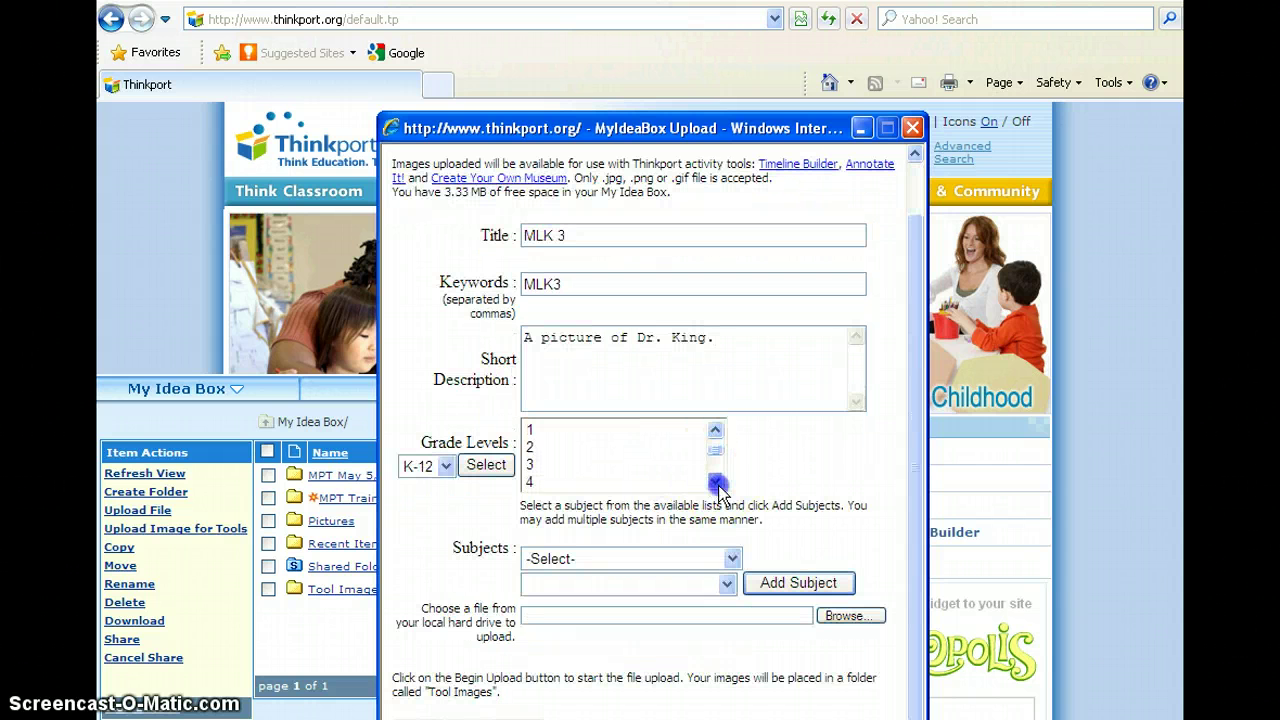
left_click(543, 447)
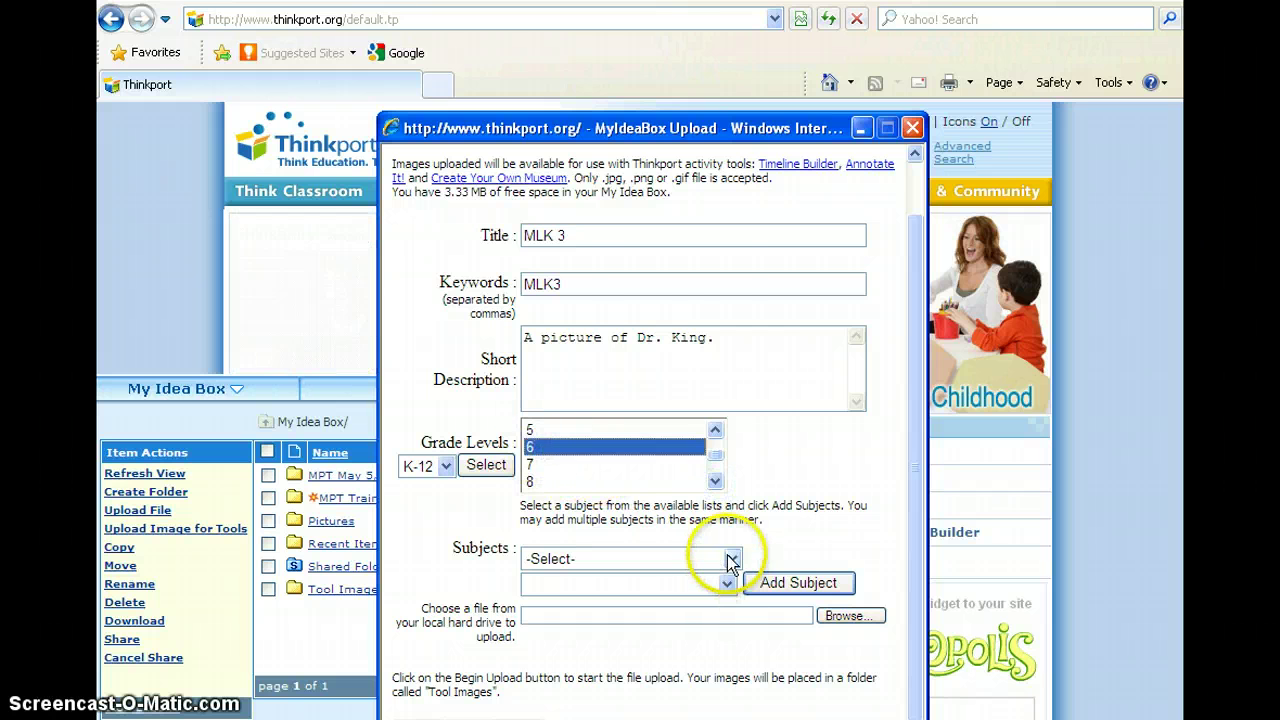
left_click(731, 558)
left_click(569, 485)
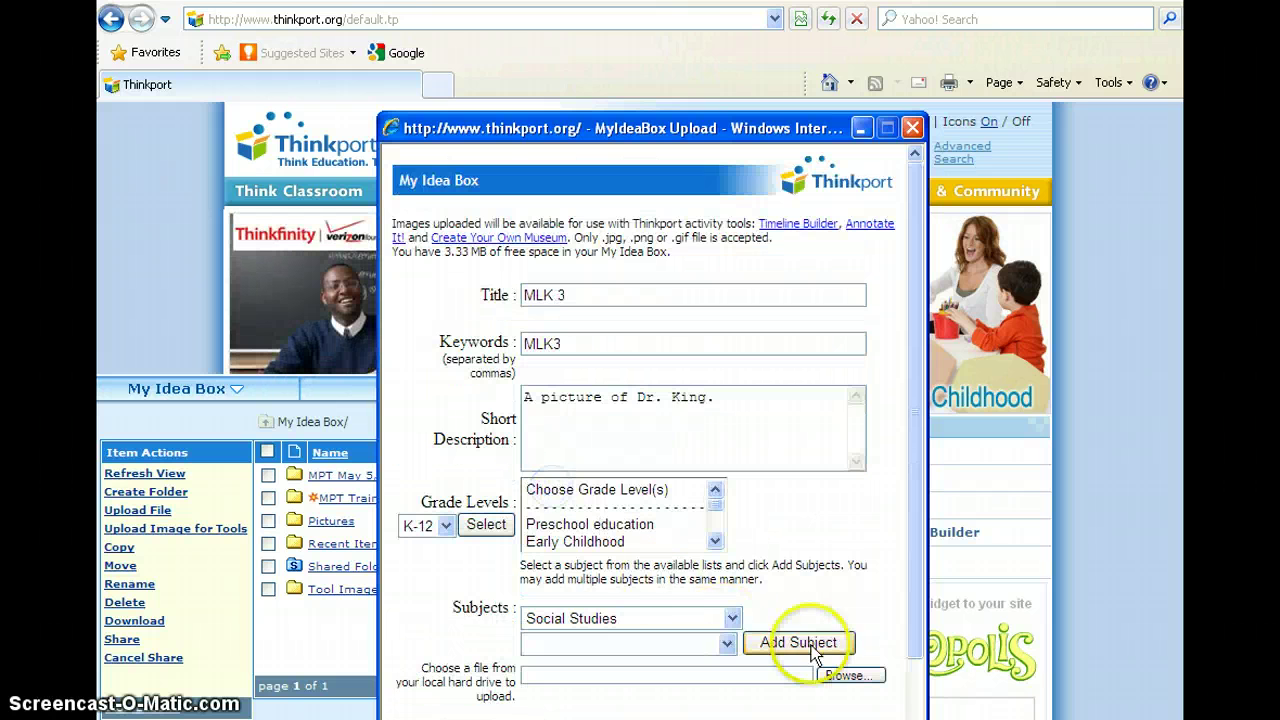
Choose images.jpg from the MLK folder for MLK 3, upload it, and close the upload window.
left_click(843, 600)
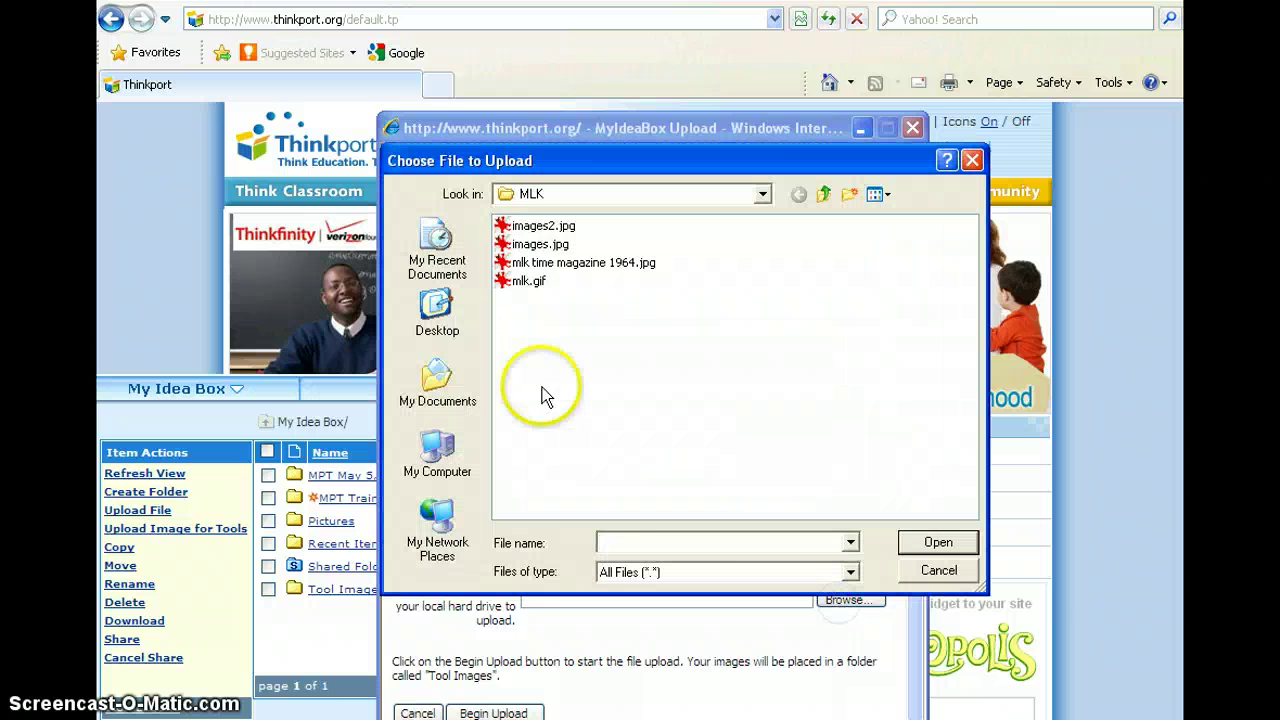
left_click(533, 246)
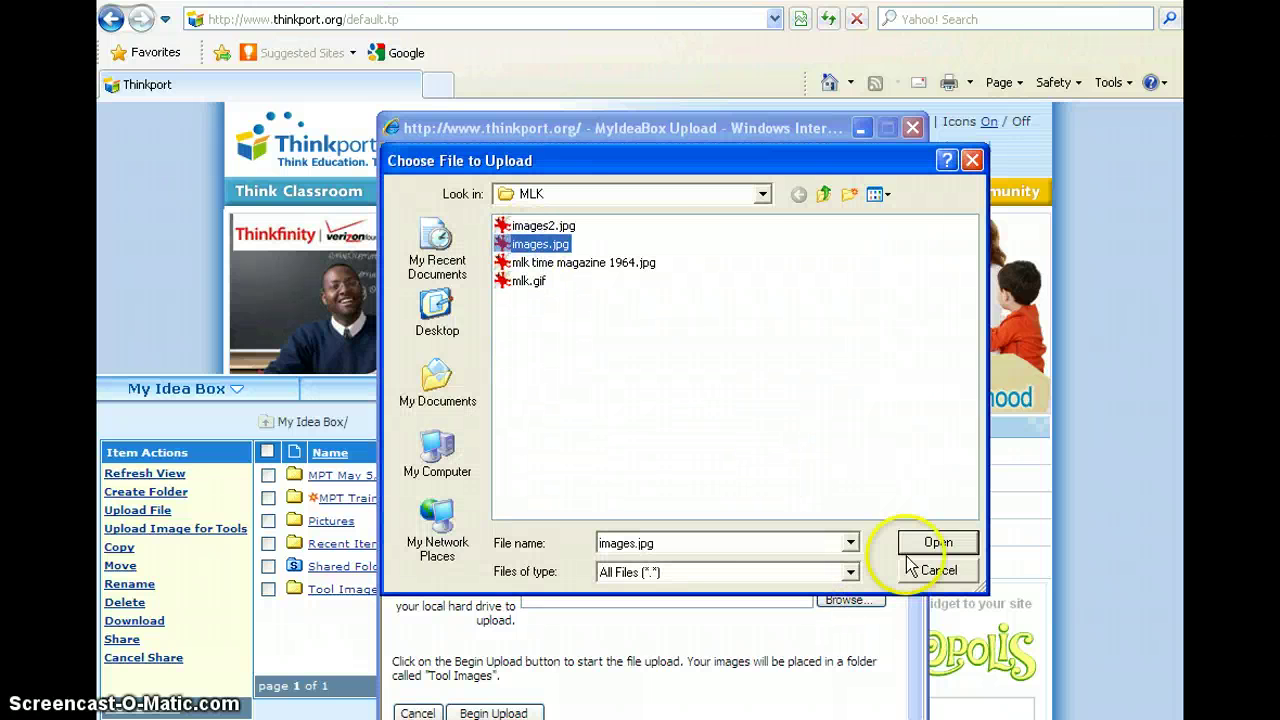
left_click(938, 542)
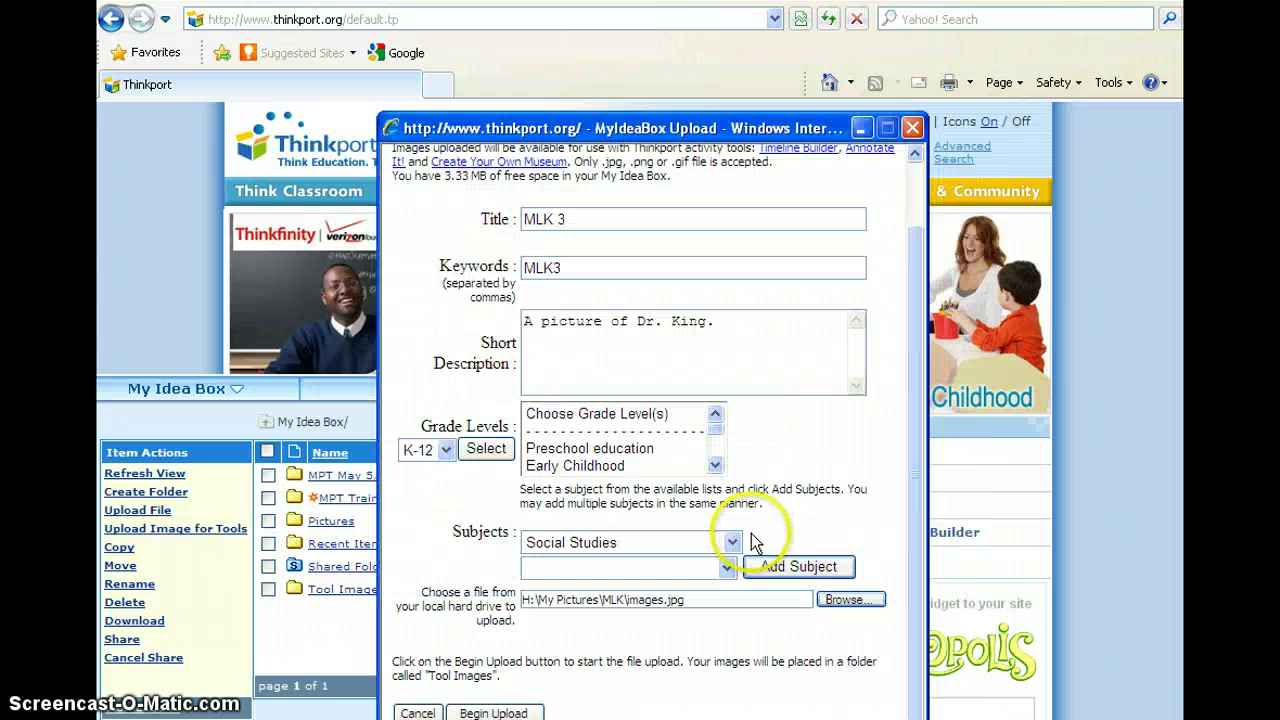
left_click(913, 449)
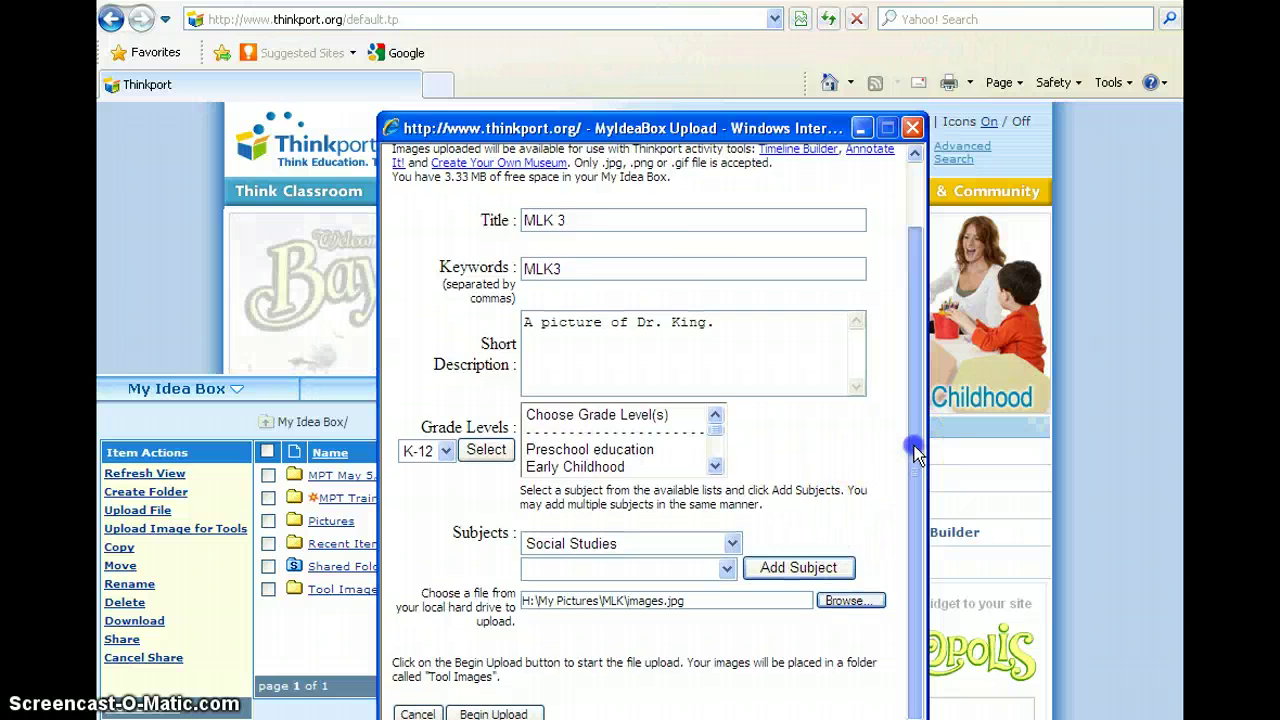
left_click(524, 712)
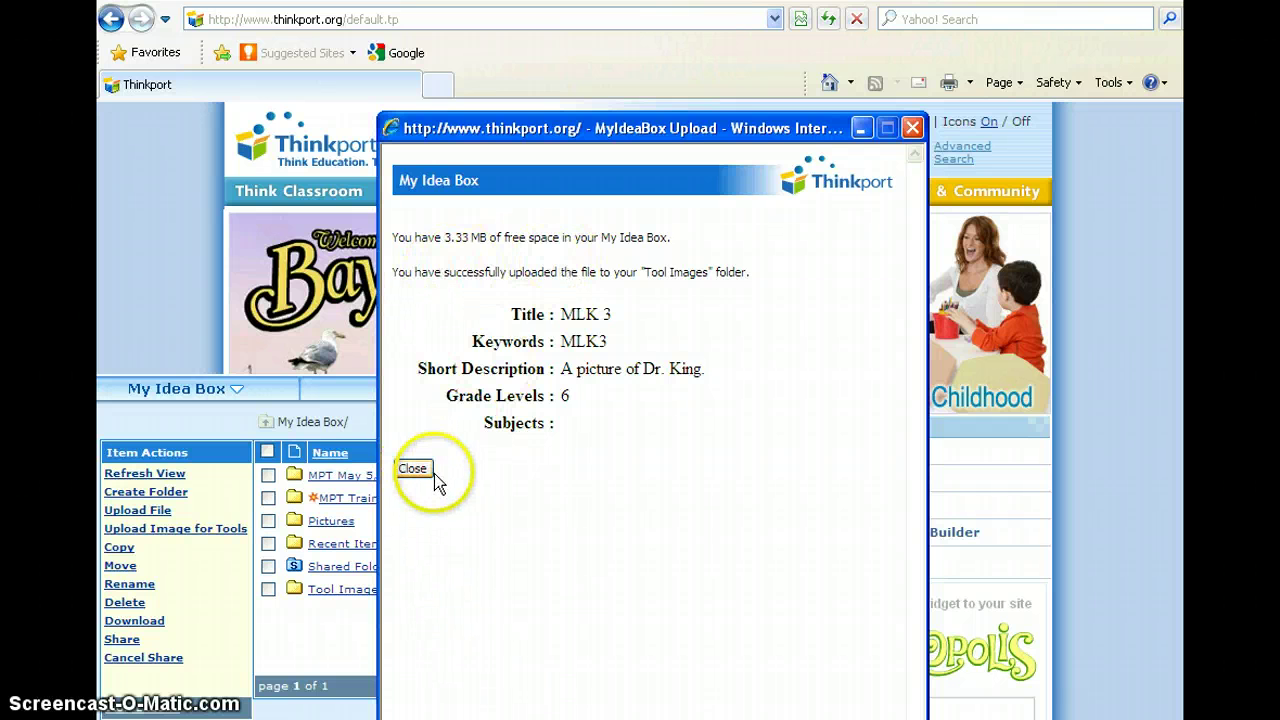
left_click(421, 473)
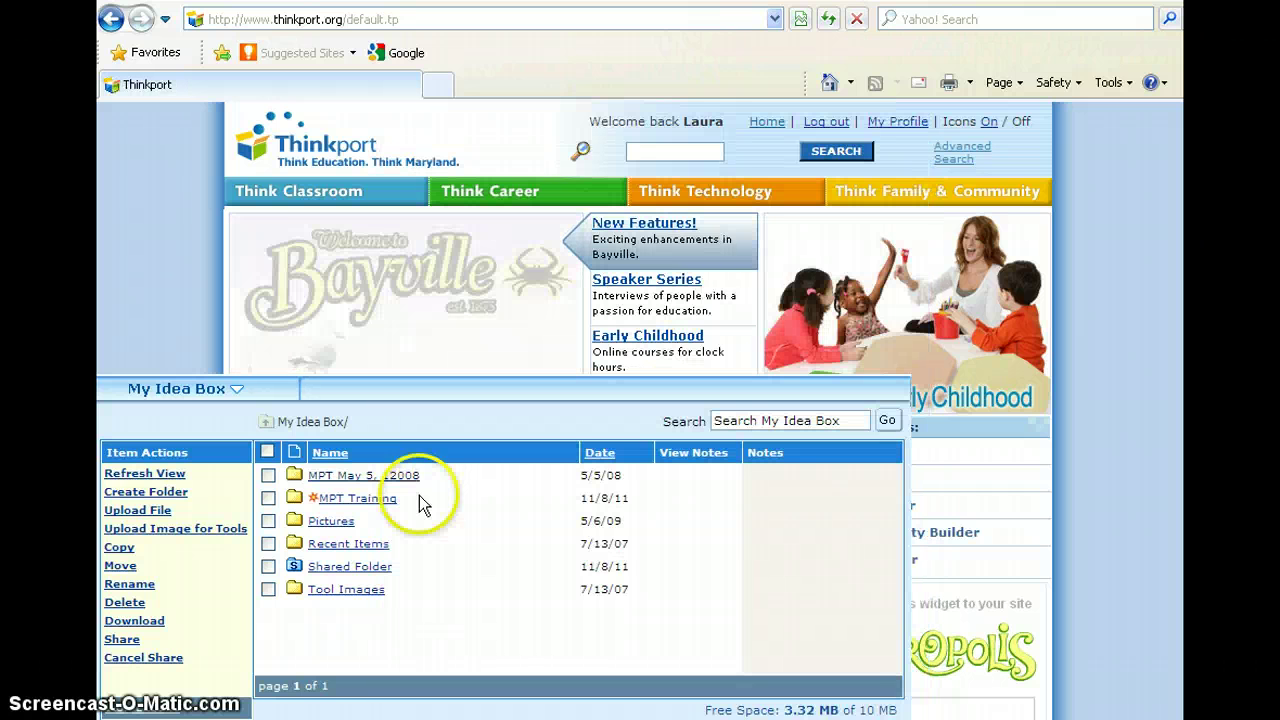
Open the Tool Images folder and go to page 2 to check the uploaded images.
left_click(345, 591)
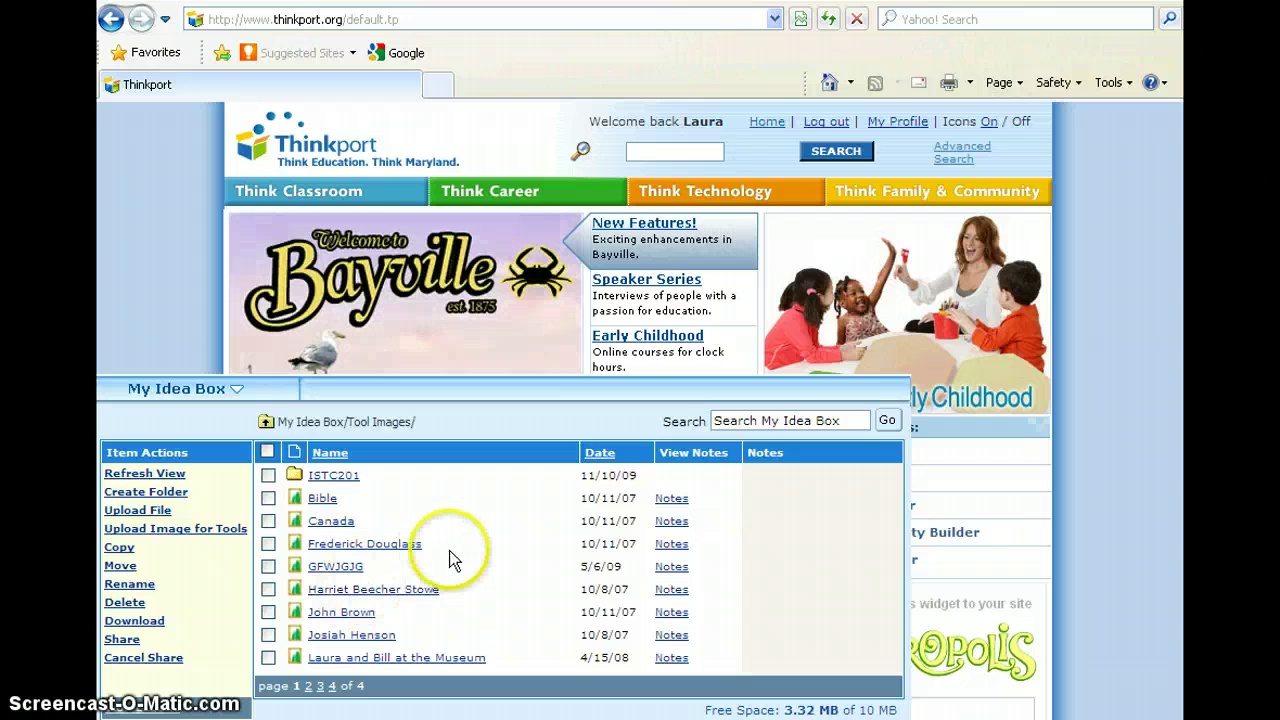
scroll(449, 560, "down", 3)
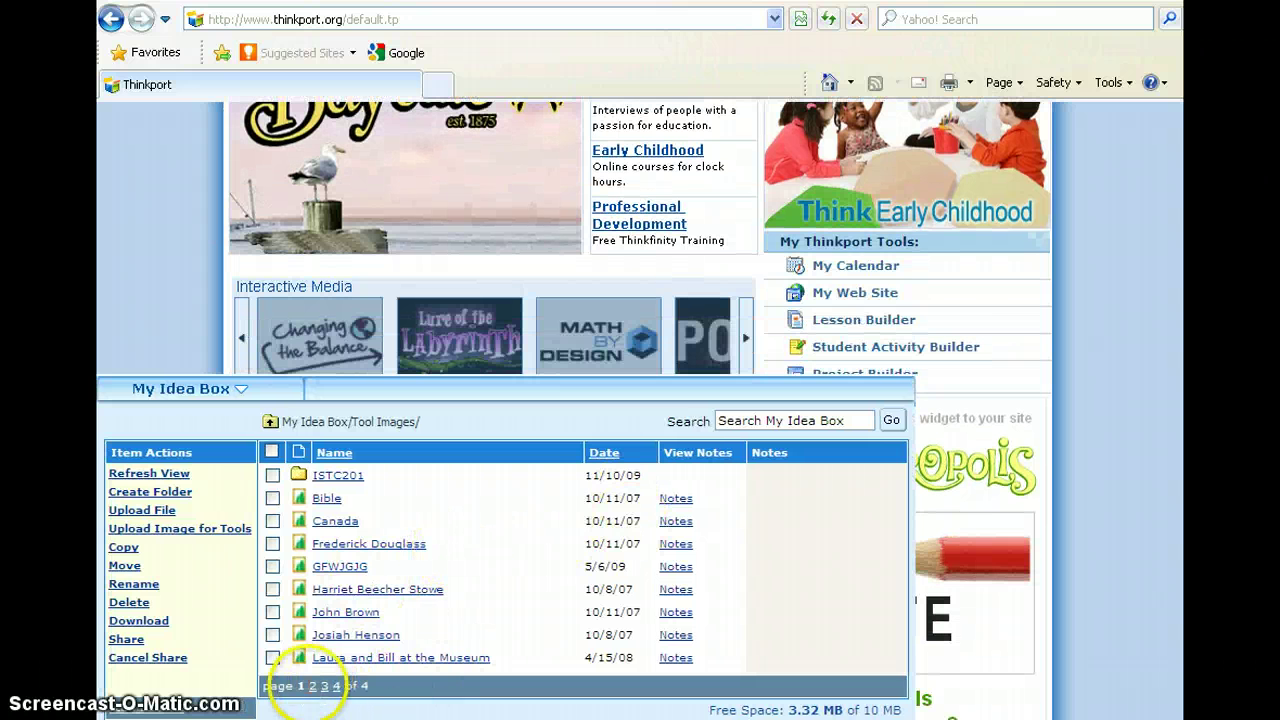
left_click(312, 686)
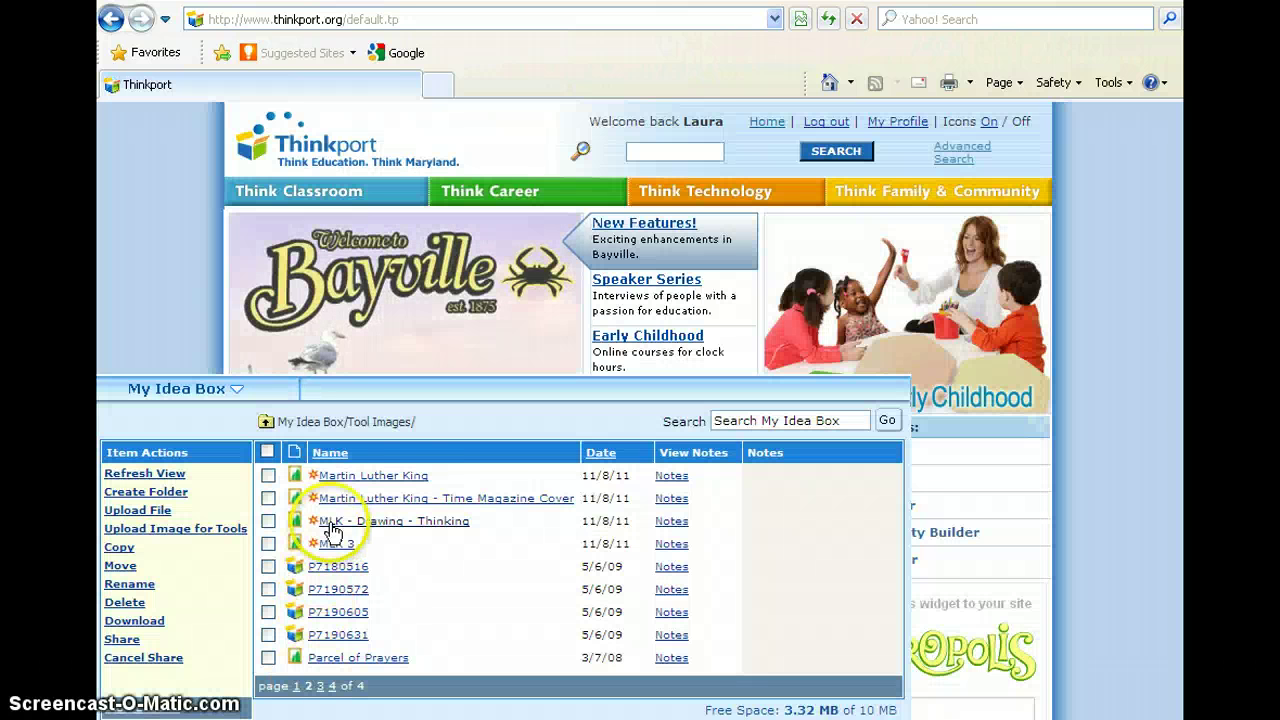
Hide the My Idea Box display and go to the Interactive Tools page of Think Classroom.
left_click(340, 522)
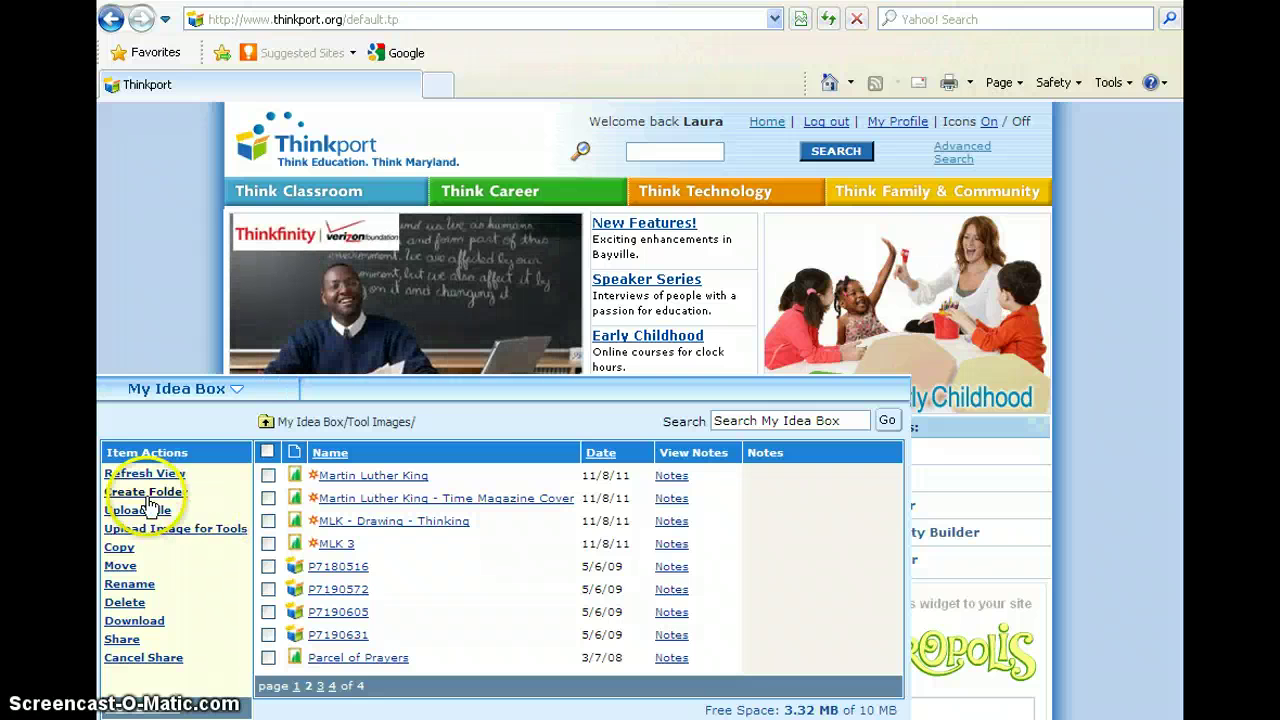
left_click(237, 392)
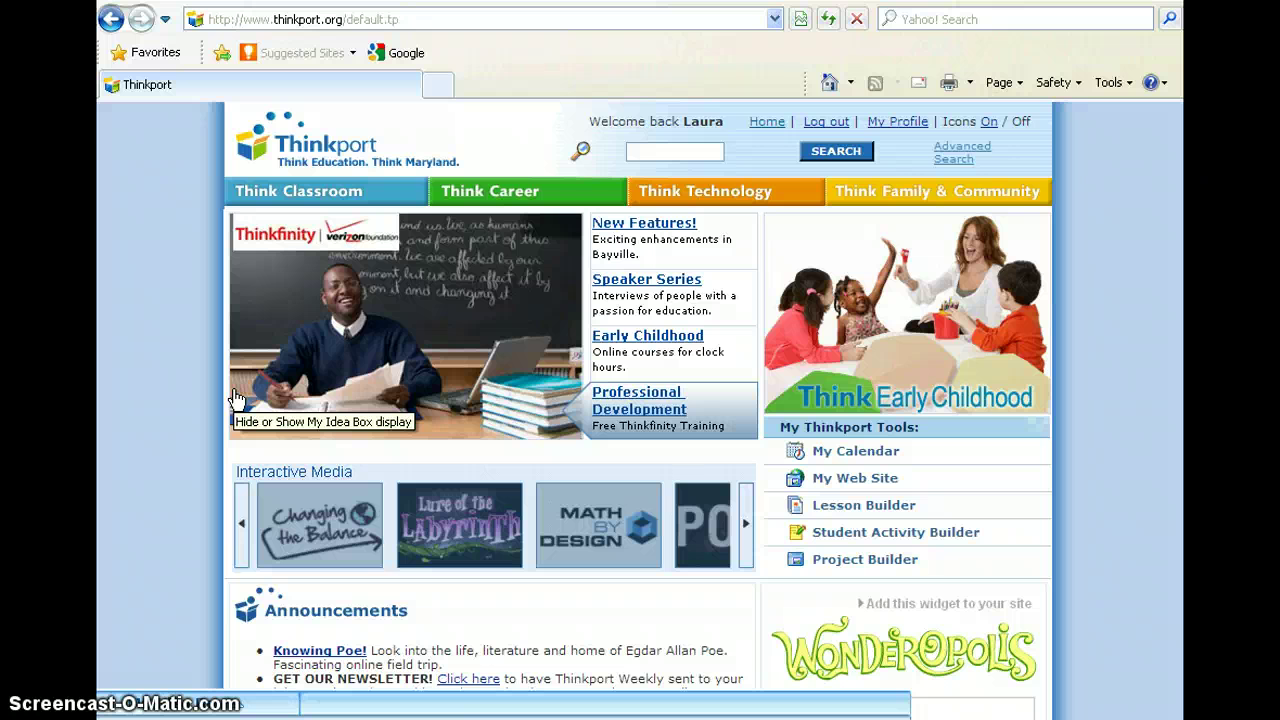
mouse_move(330, 205)
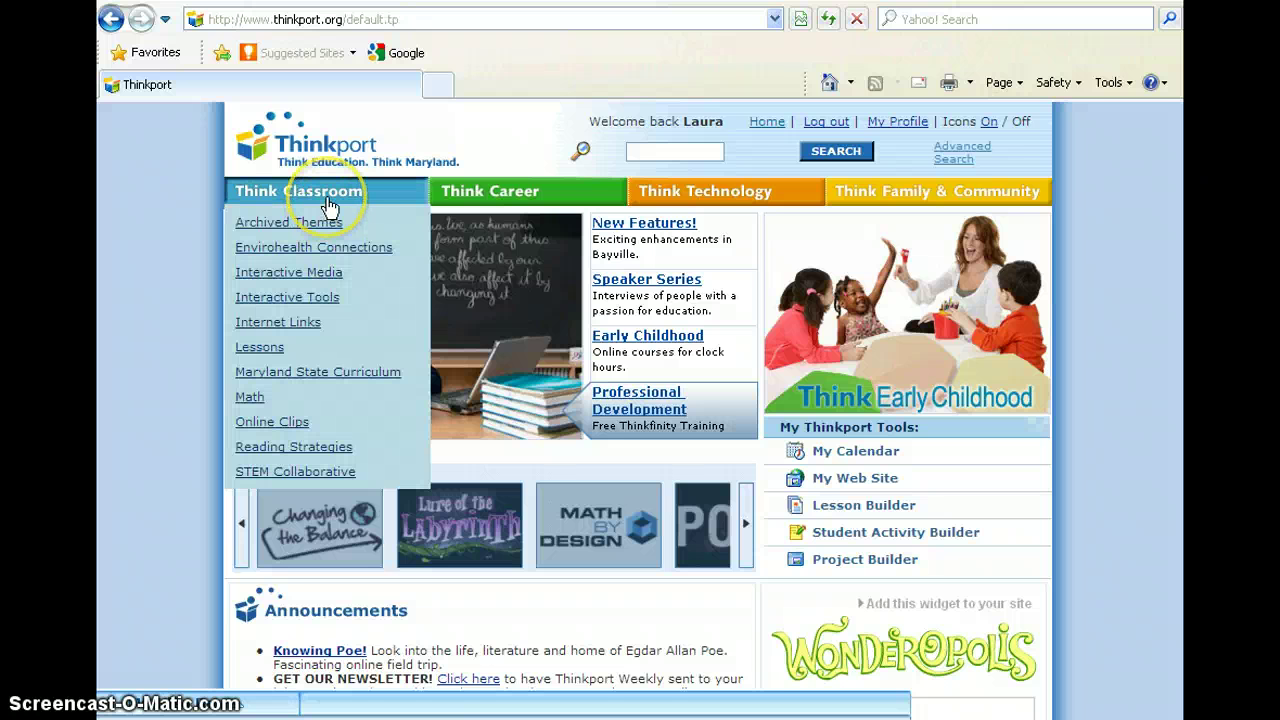
left_click(303, 305)
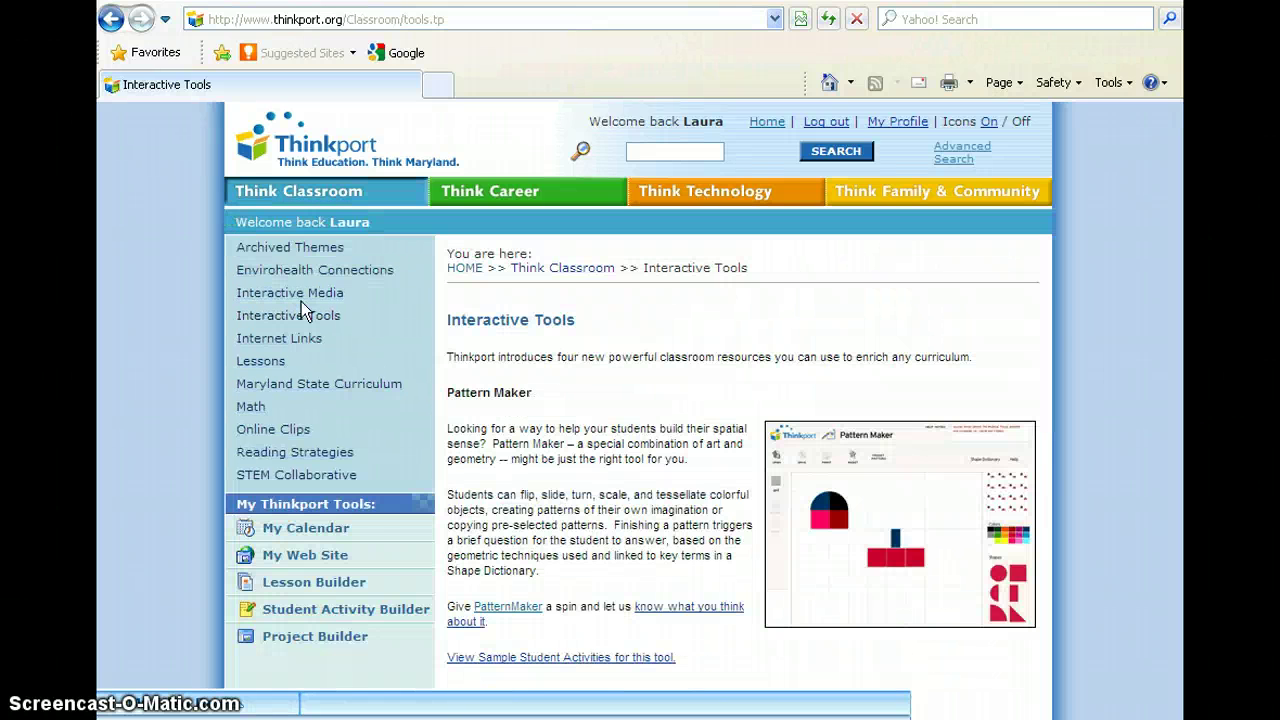
Launch the Create Your Own Museum tool, maximize its window, and start a new museum.
scroll(362, 368, "down", 4)
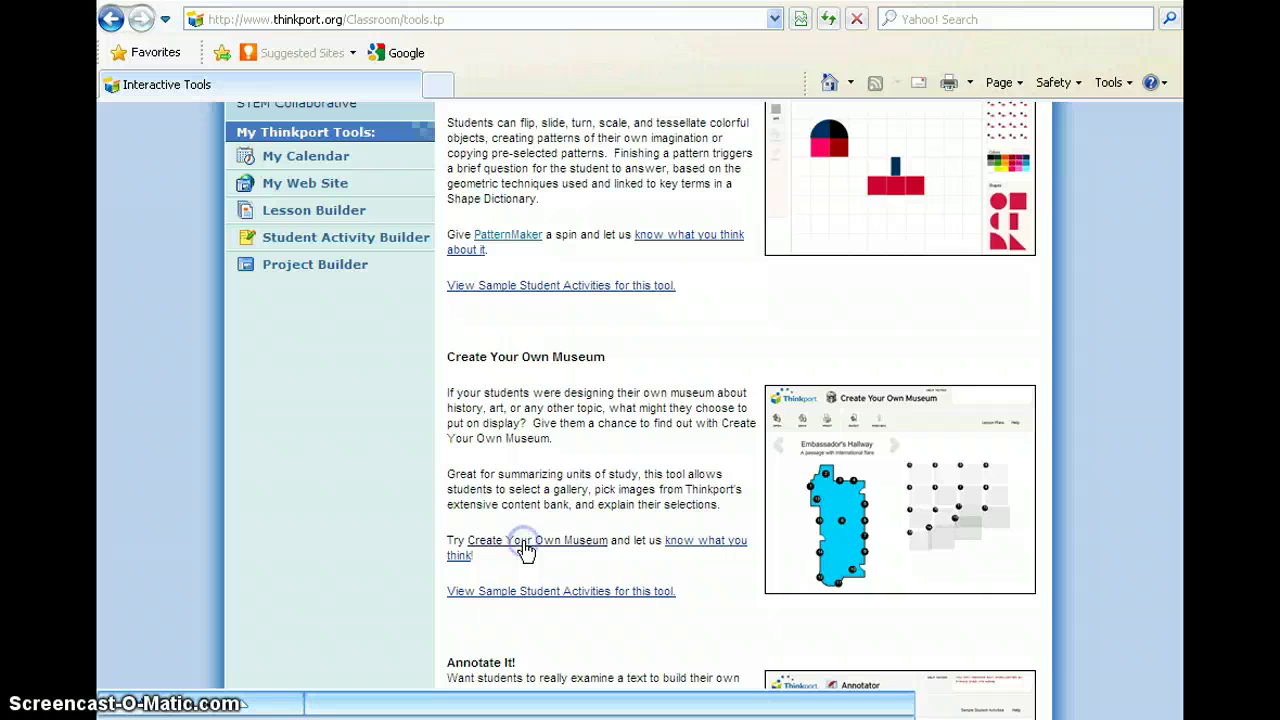
left_click(523, 545)
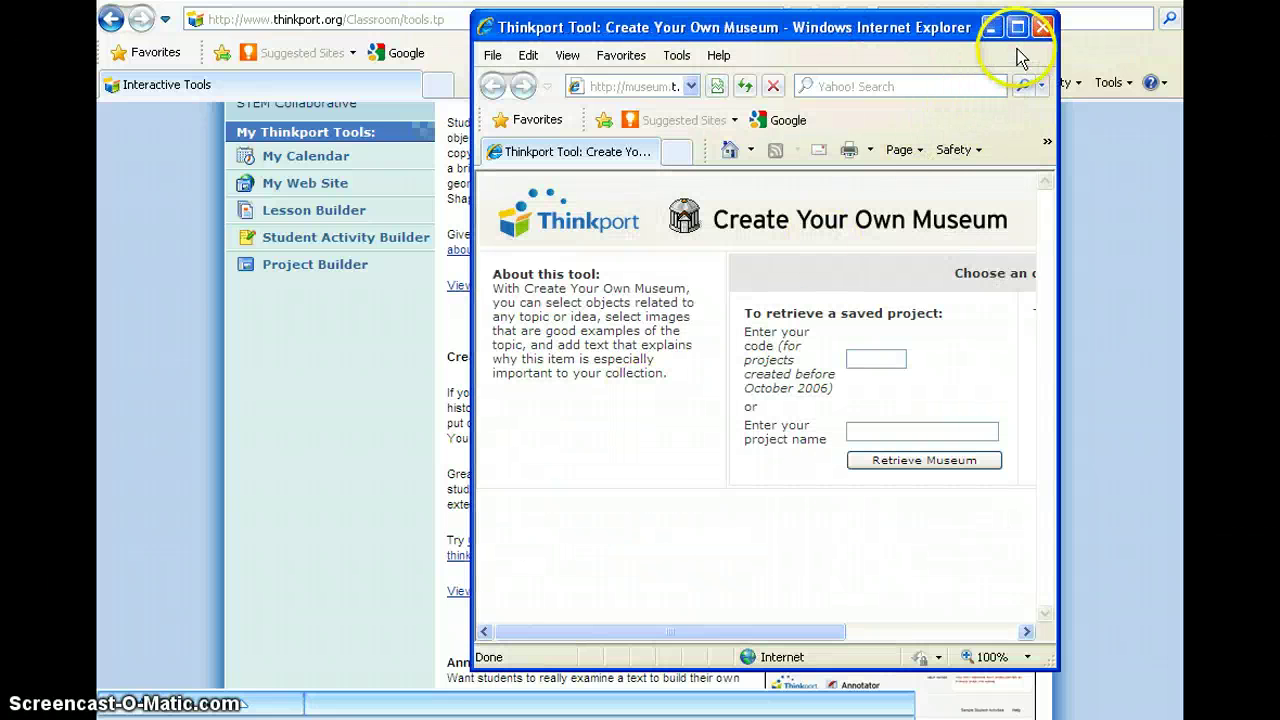
left_click(1016, 29)
left_click(686, 298)
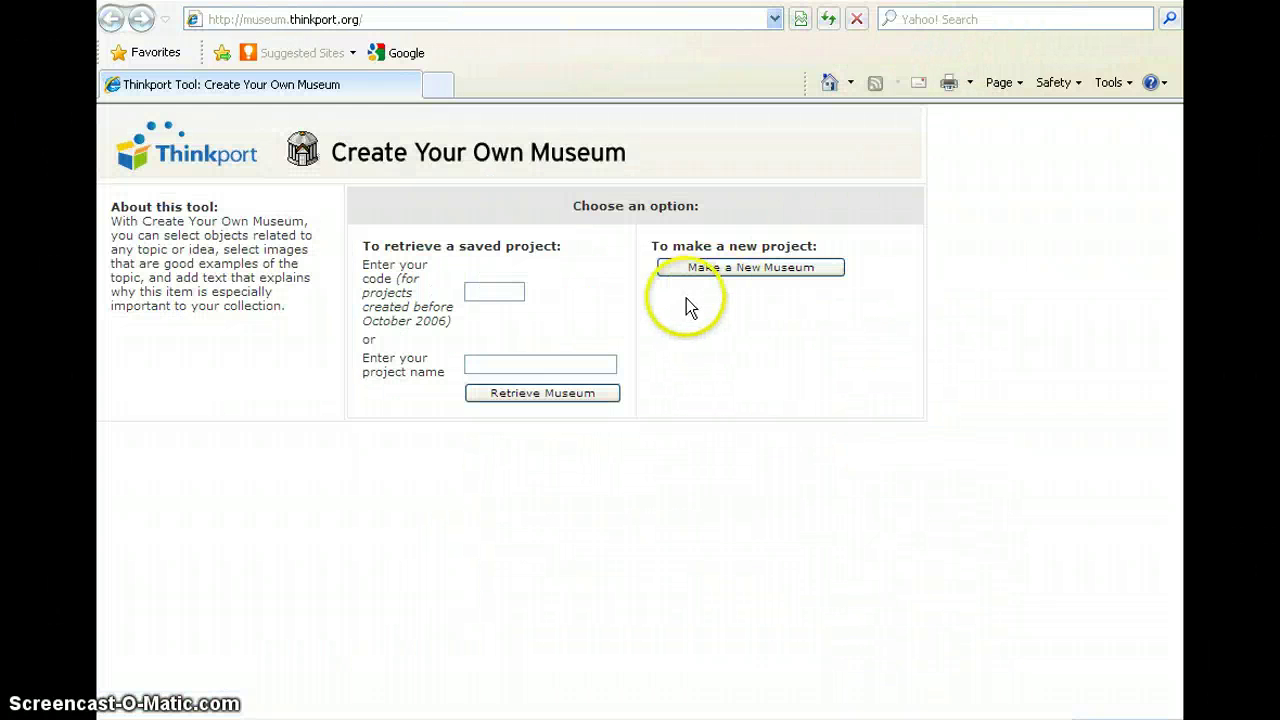
left_click(696, 272)
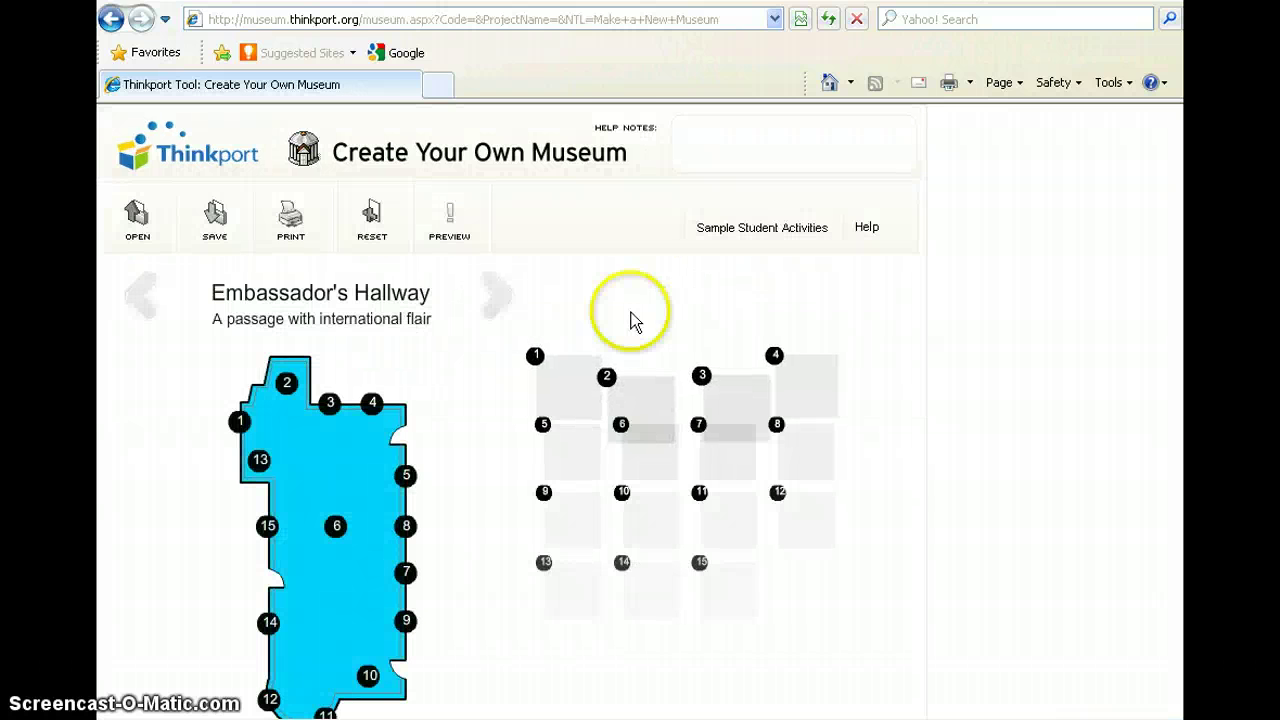
Browse the available museum rooms and choose the Congo River Room.
left_click(500, 308)
left_click(500, 308)
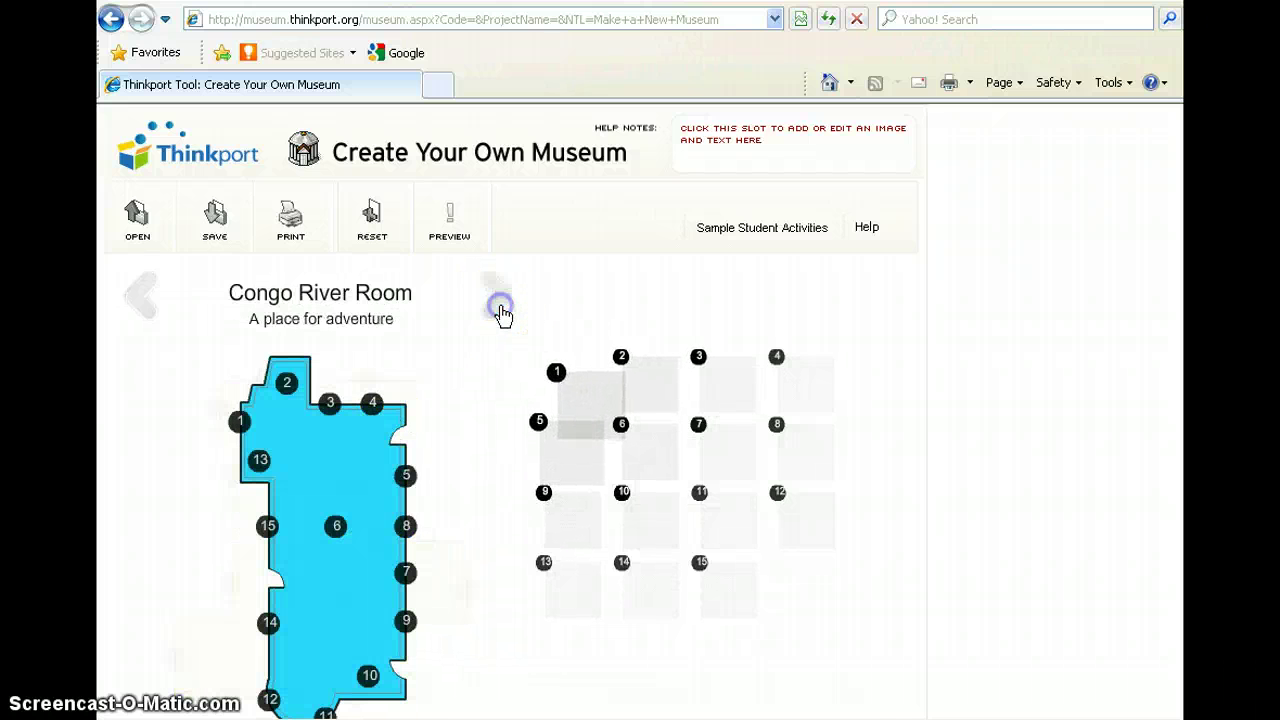
left_click(150, 306)
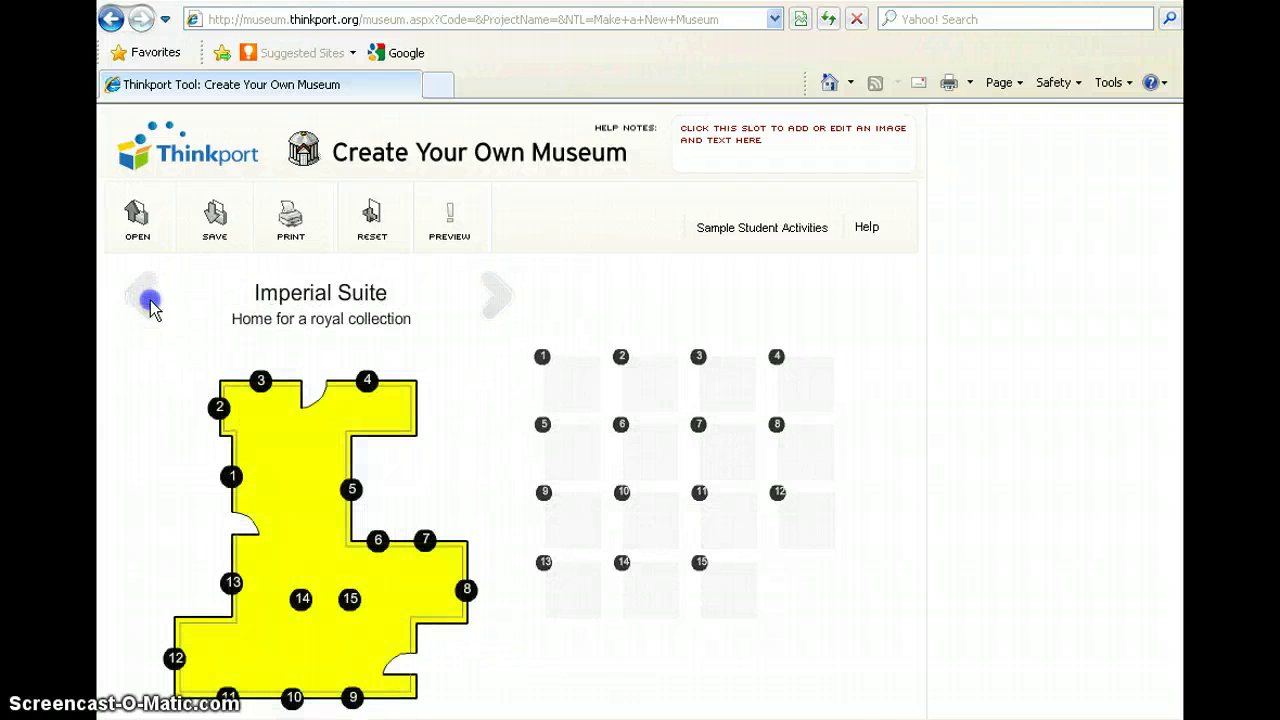
left_click(492, 296)
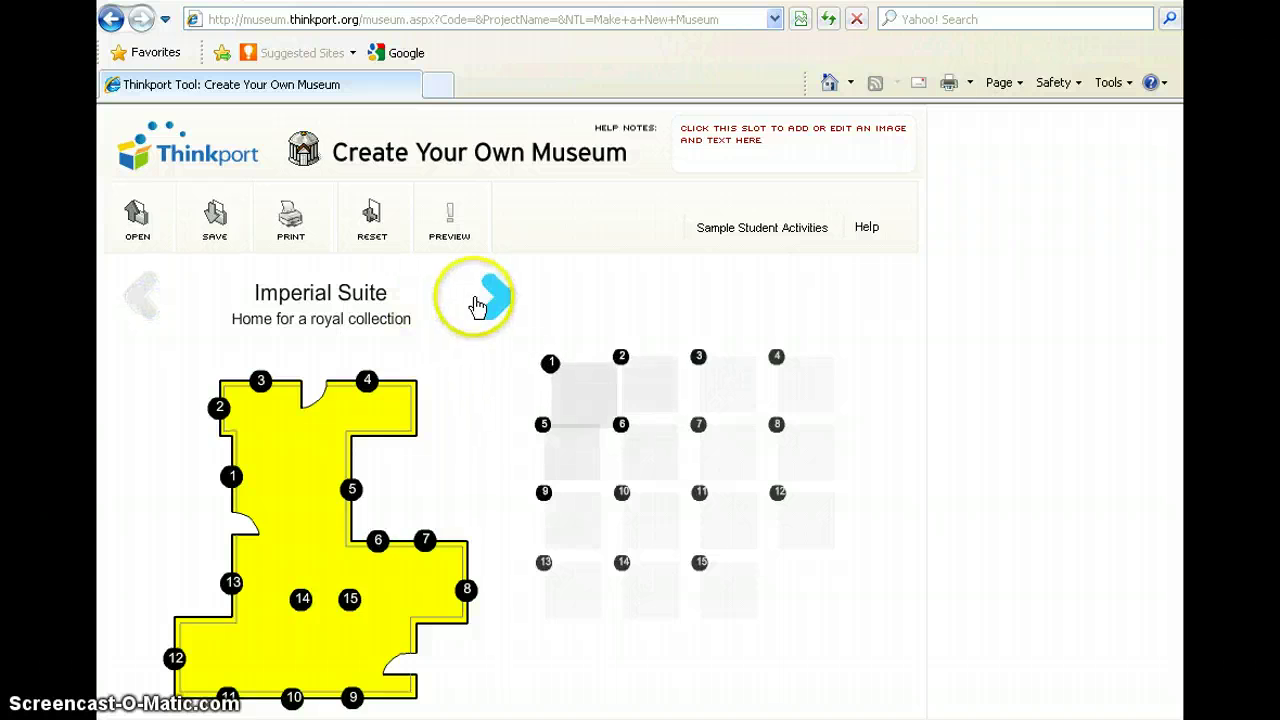
Open slot 1 of the Congo River Room and search My Idea Box for images across all subjects.
left_click(570, 384)
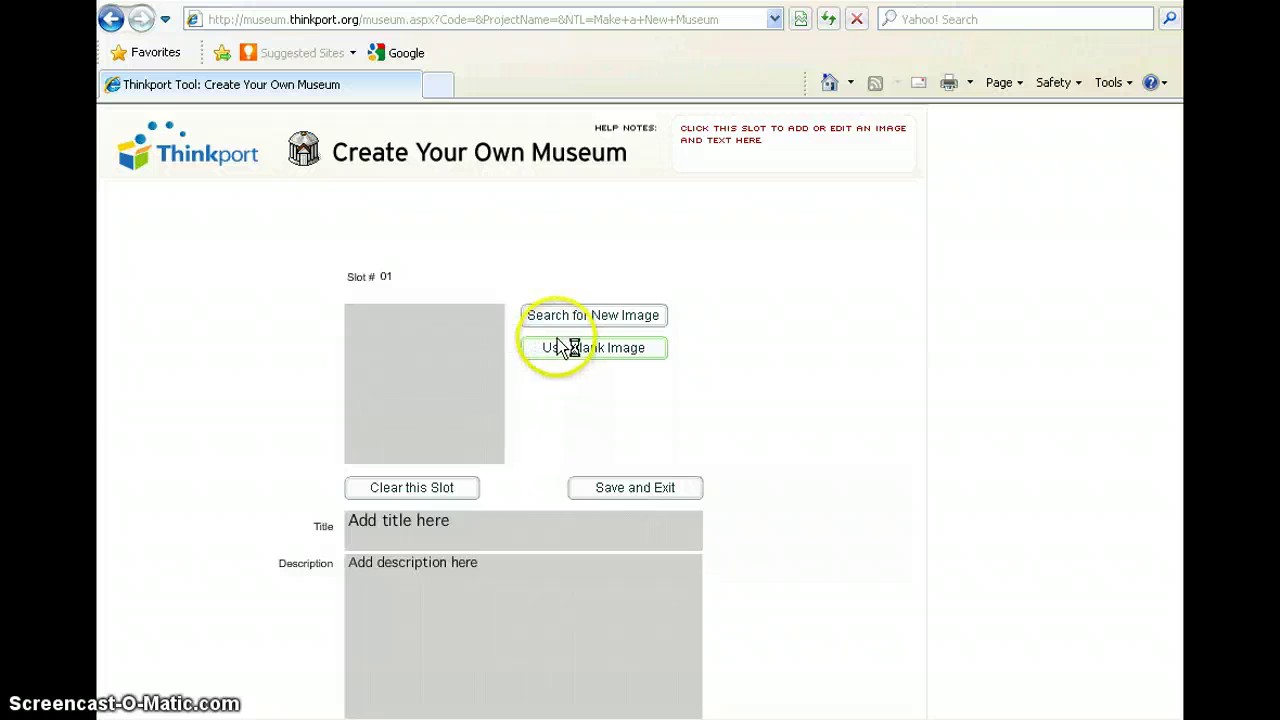
left_click(575, 317)
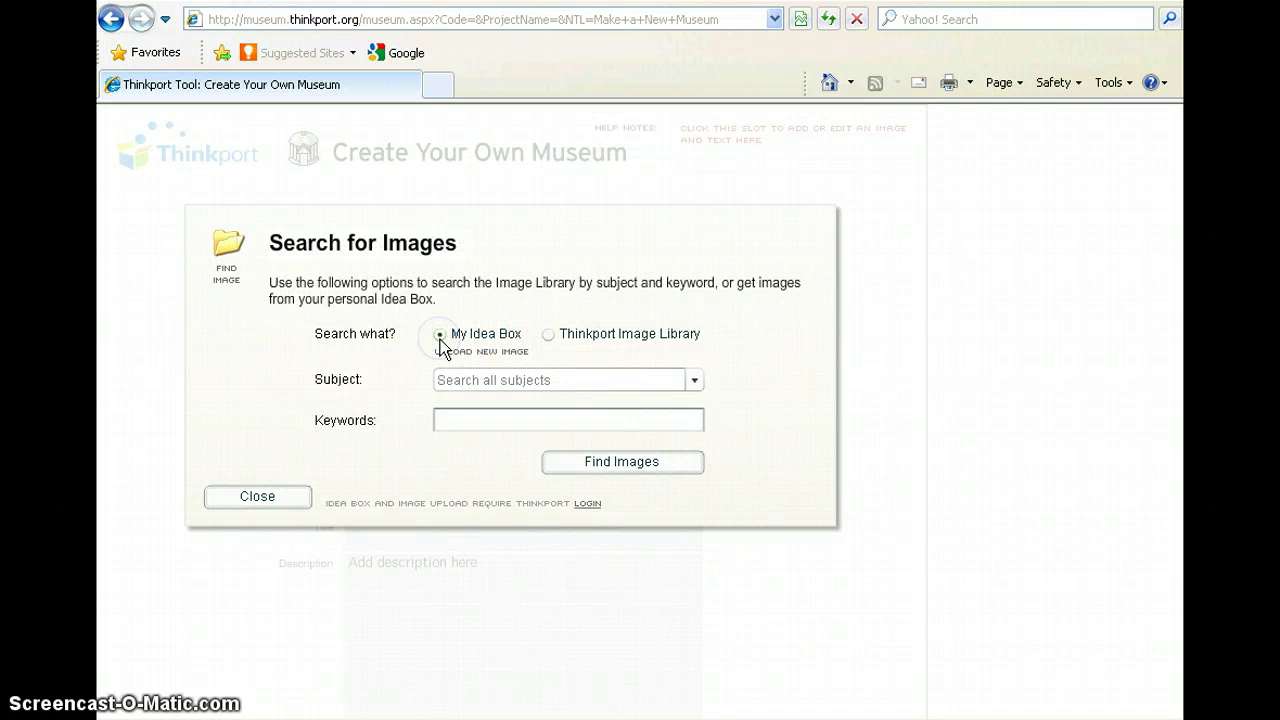
left_click(612, 463)
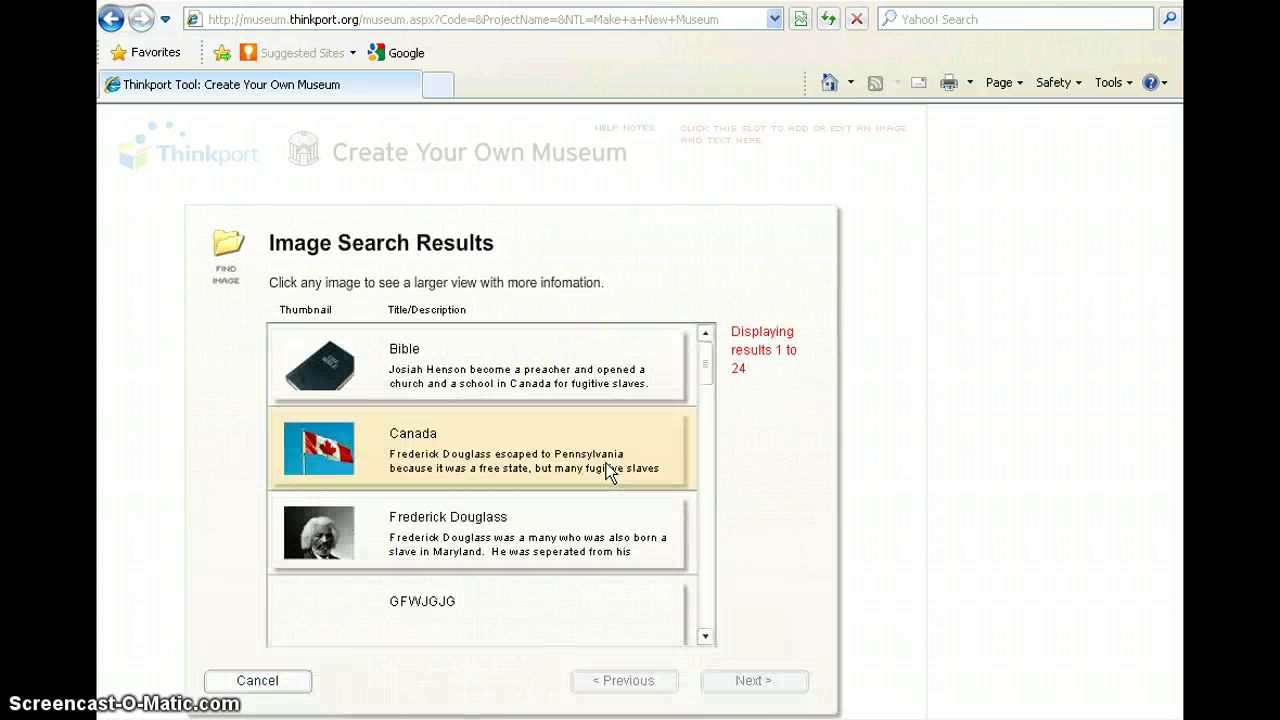
Choose the "Martin Luther King - Time Magazine Cover" image for slot 1 and save the slot.
left_click_drag(704, 370, 700, 449)
left_click(490, 500)
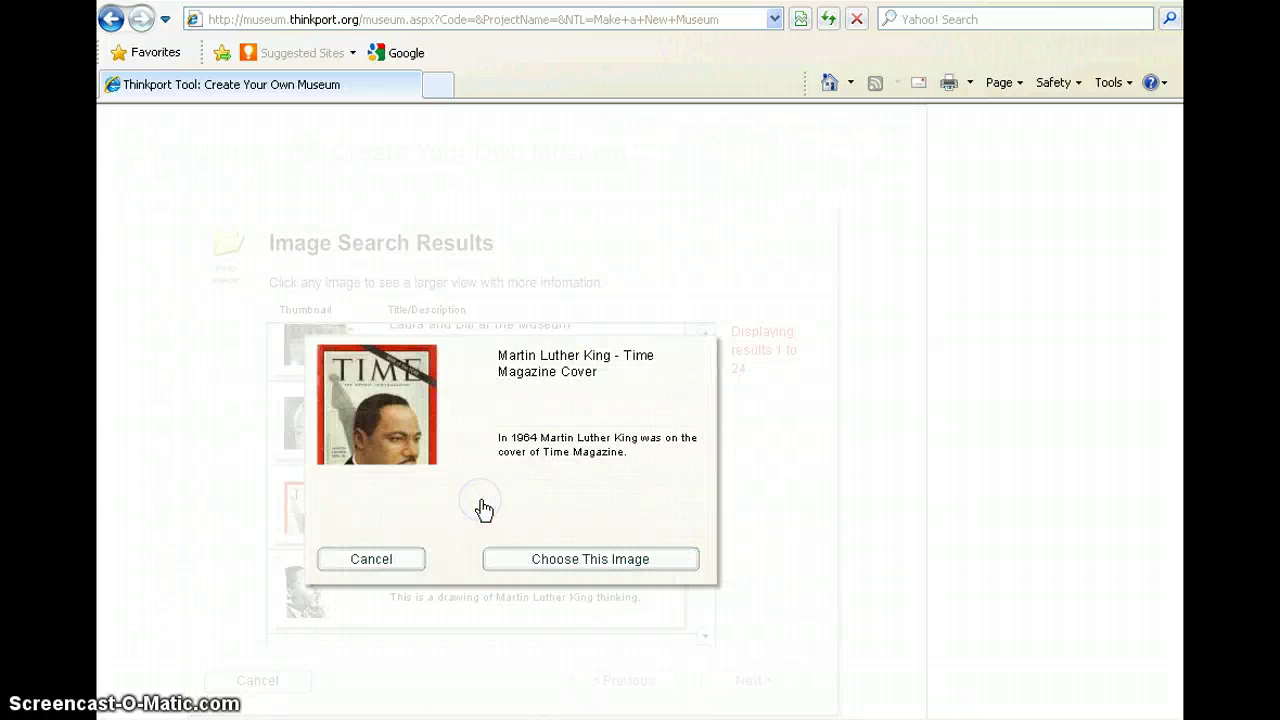
left_click(549, 562)
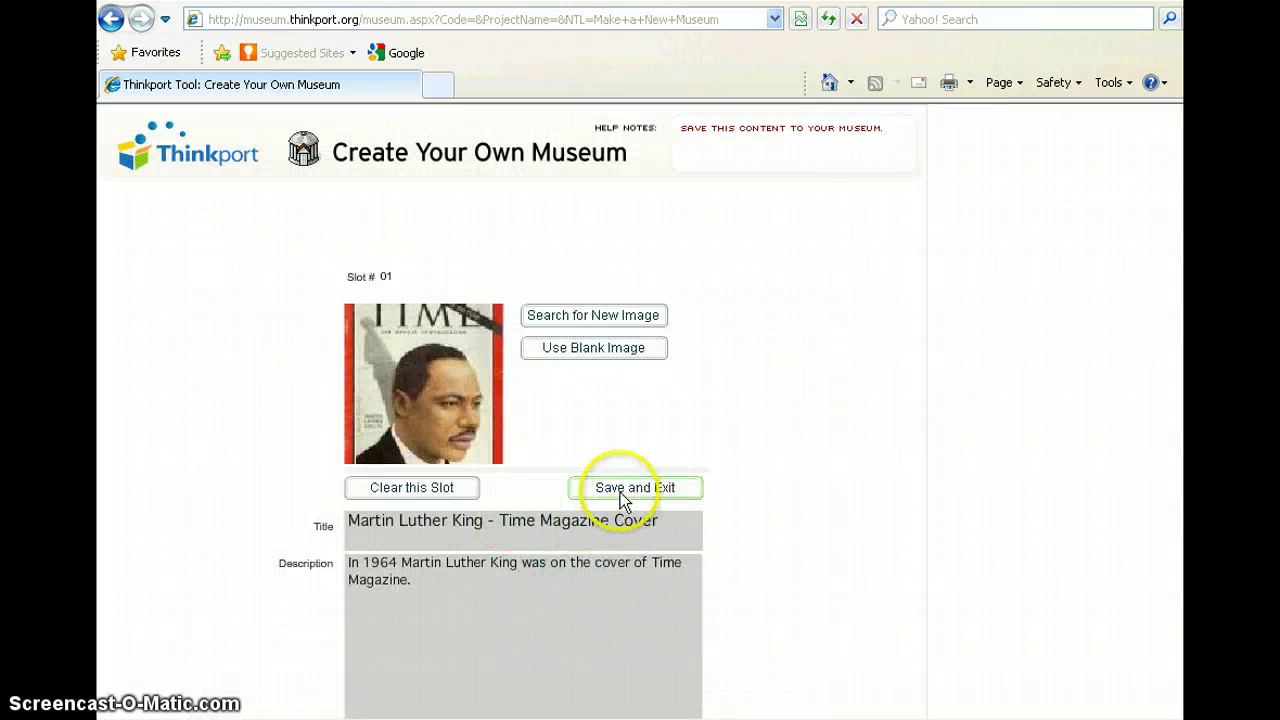
left_click(403, 534)
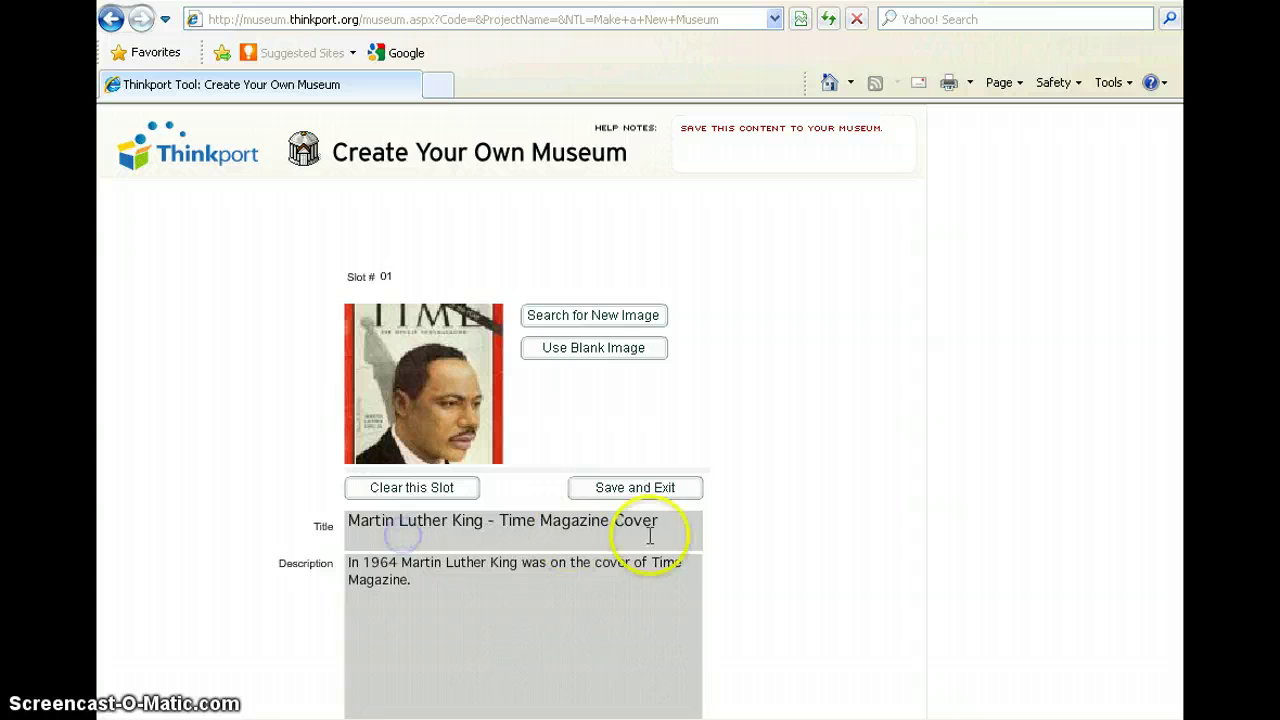
left_click(606, 492)
Fill slot 2 with the "MLK - Drawing - Thinking" image from the search results and save the slot.
left_click(653, 372)
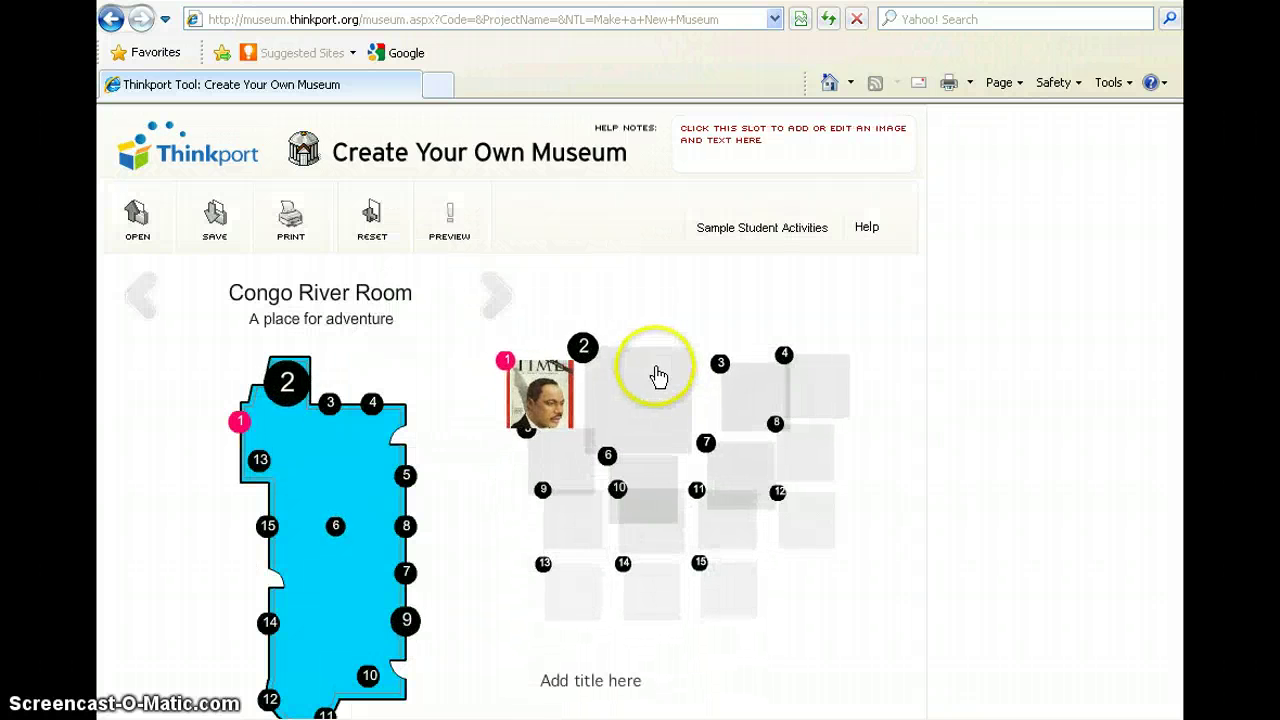
left_click(582, 316)
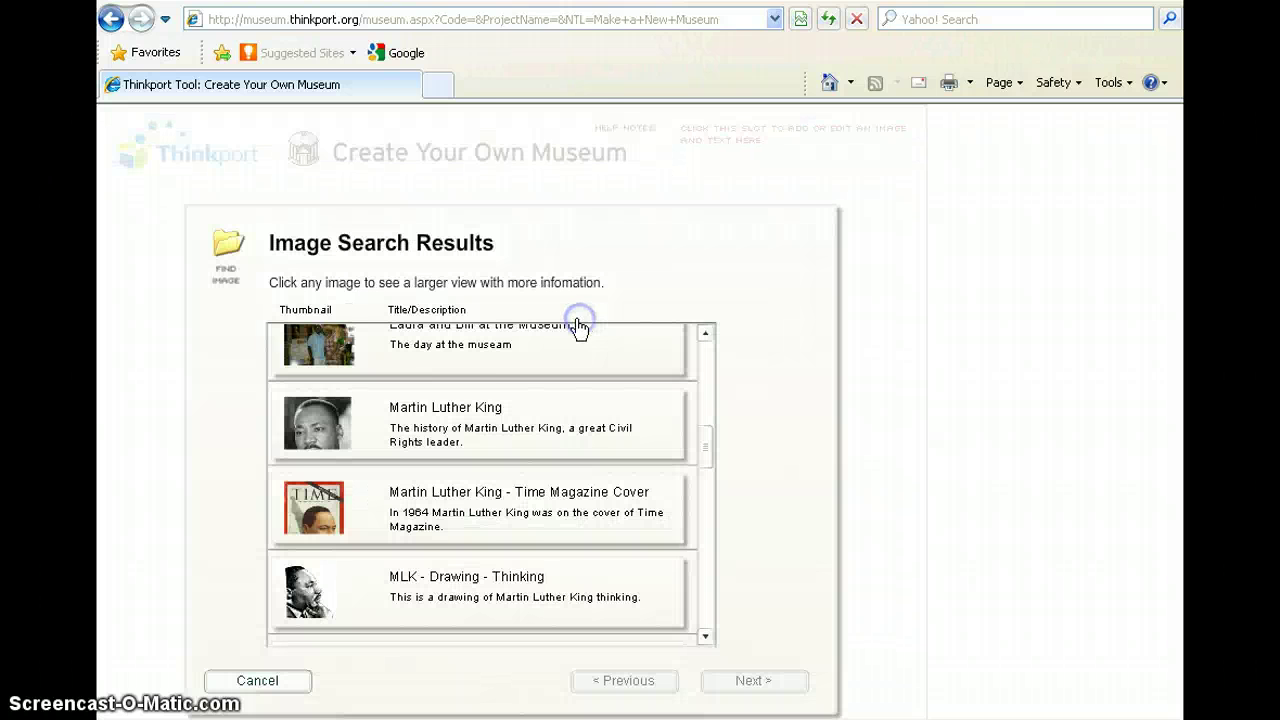
left_click(565, 575)
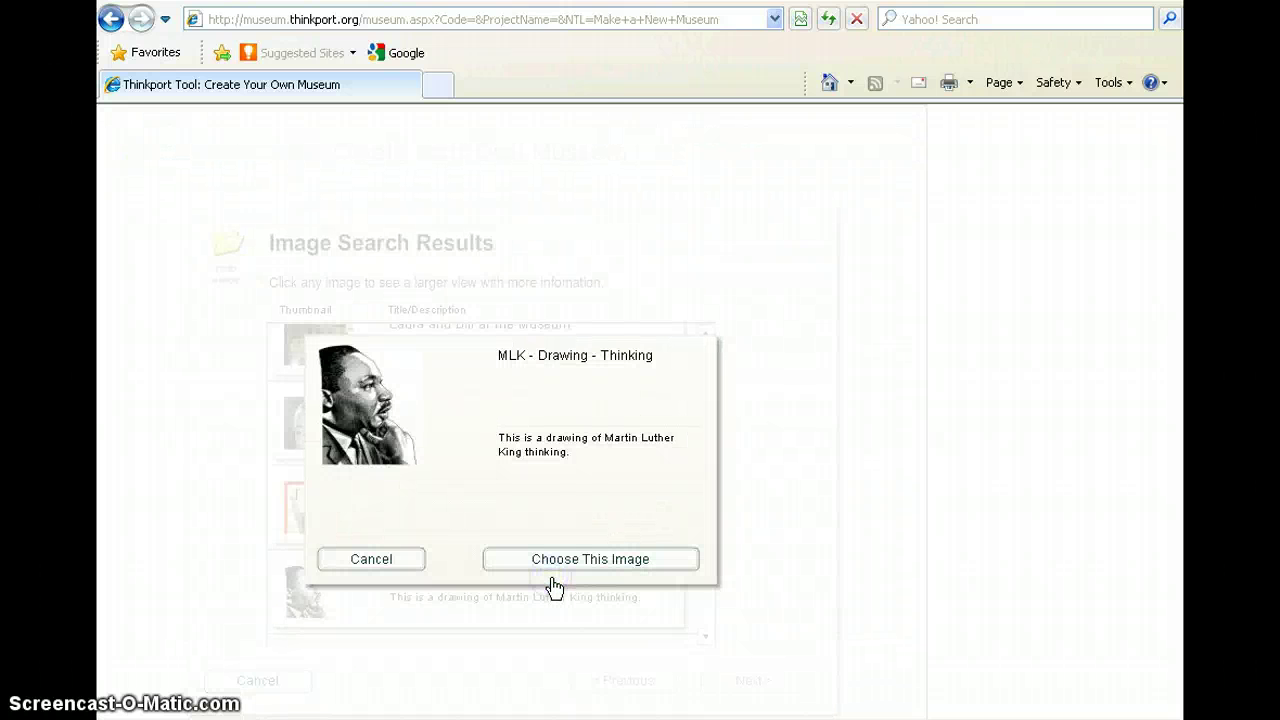
left_click(557, 567)
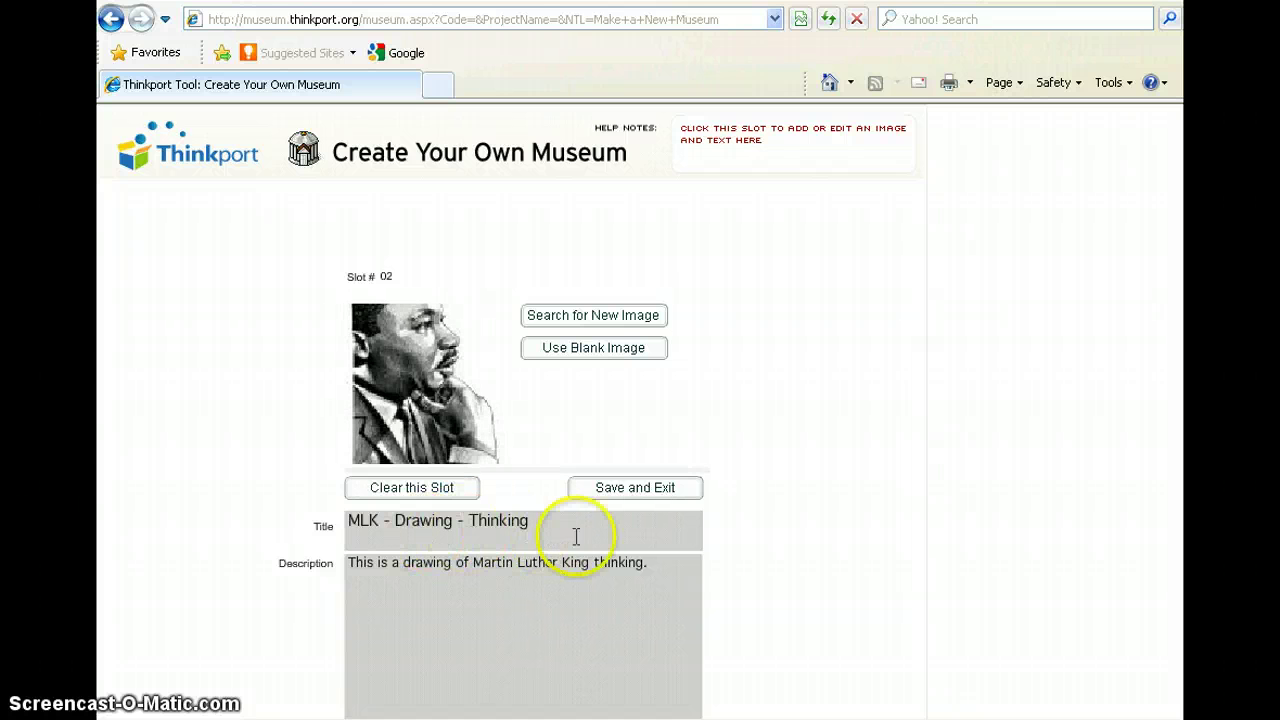
left_click(624, 500)
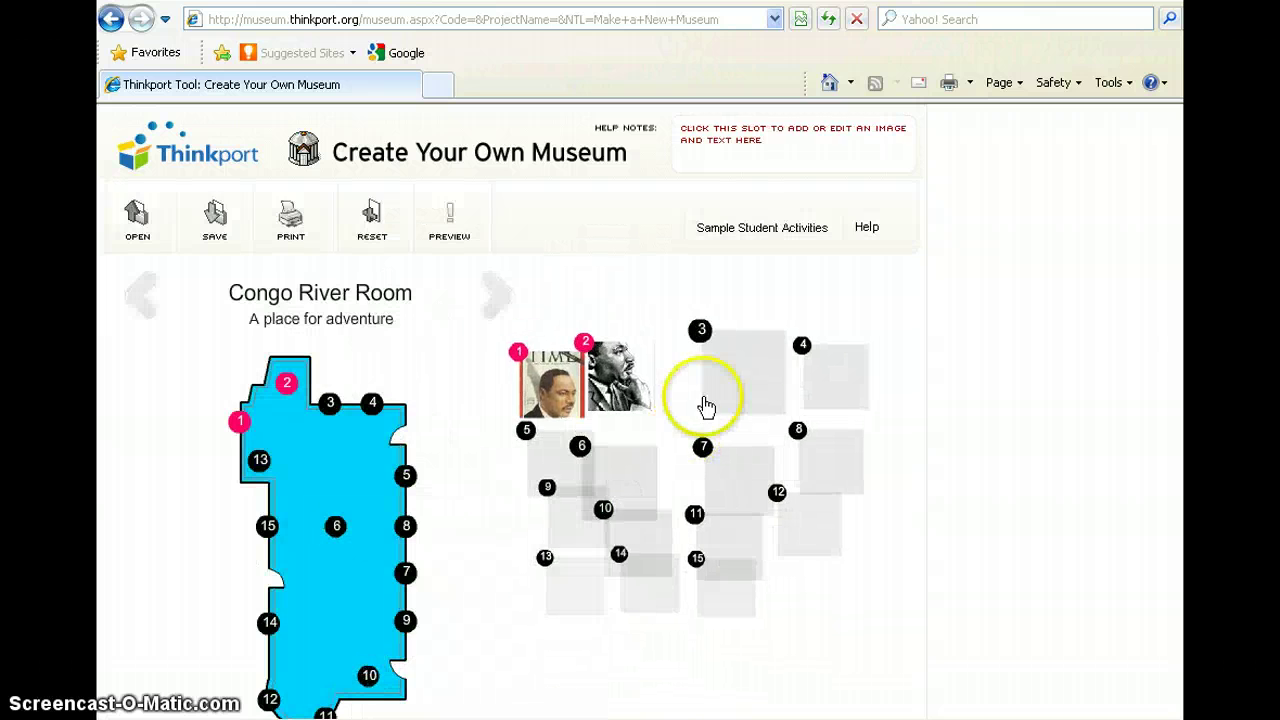
Fill slot 3 with the "Martin Luther King" image from the search results and save the slot.
left_click(726, 373)
left_click(598, 318)
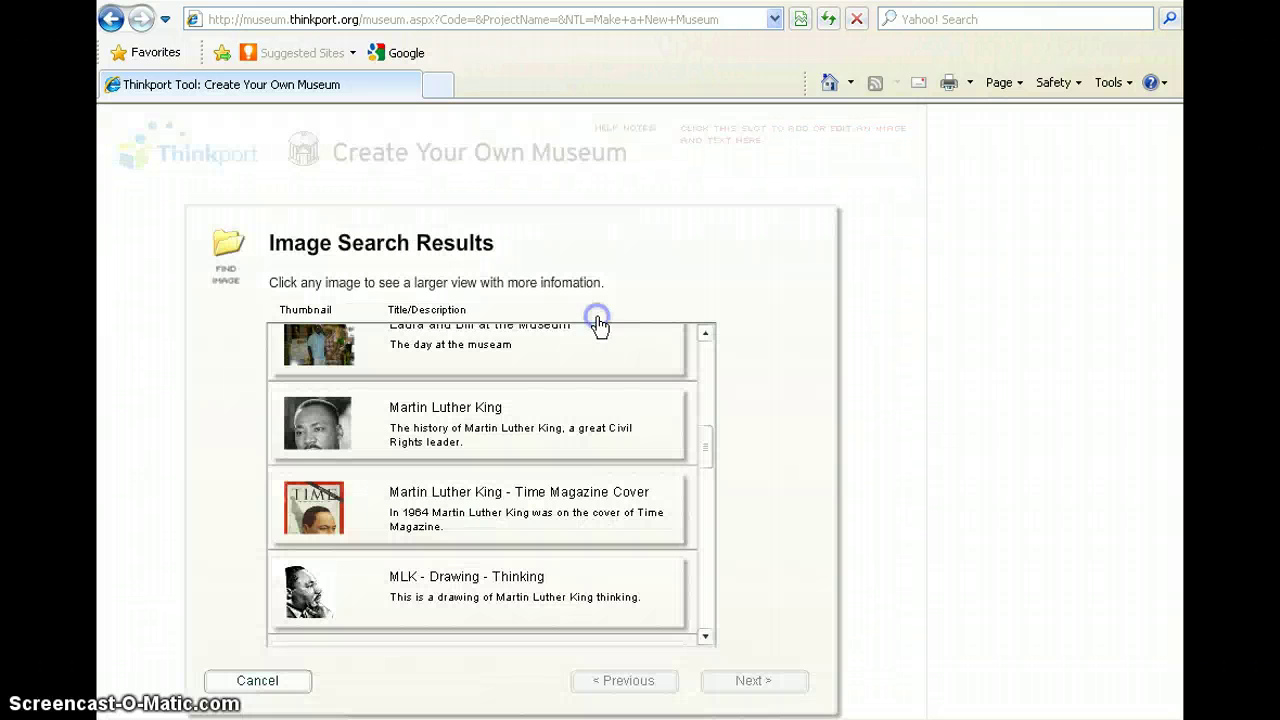
left_click(571, 440)
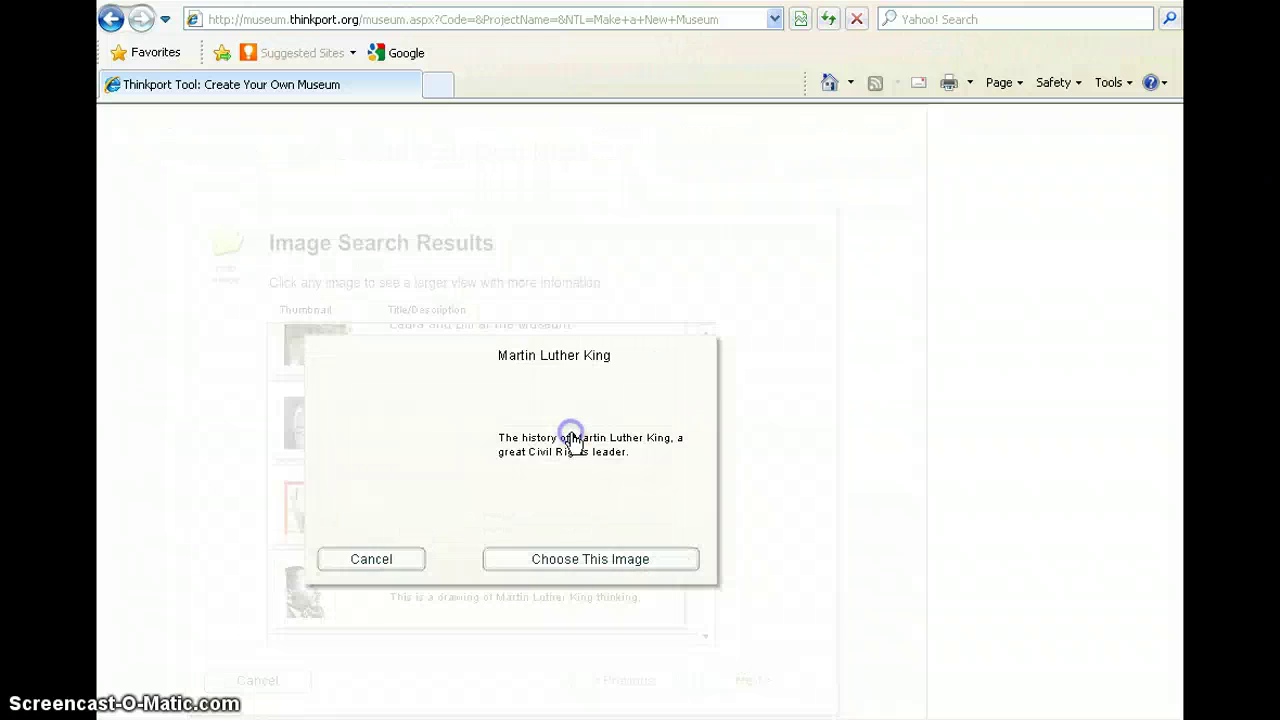
left_click(586, 566)
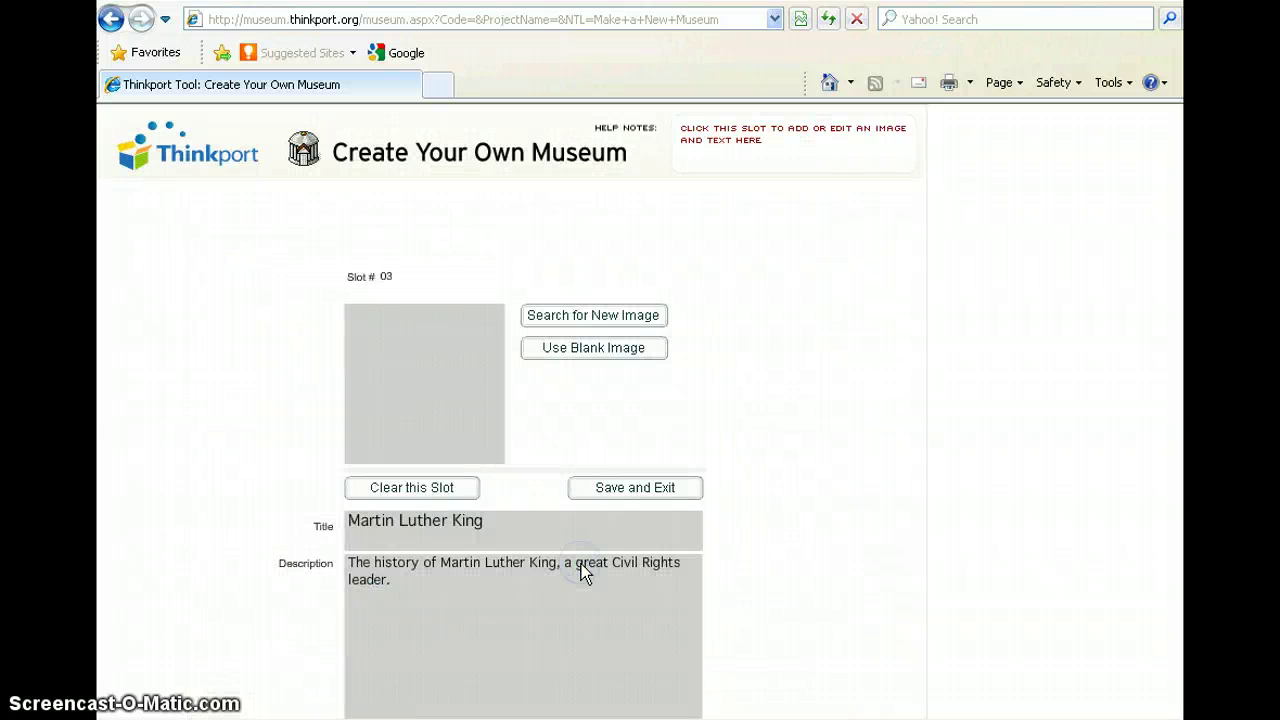
left_click(600, 487)
Open slot 4 and choose the "MLK 3" image from the search results for it.
left_click(778, 407)
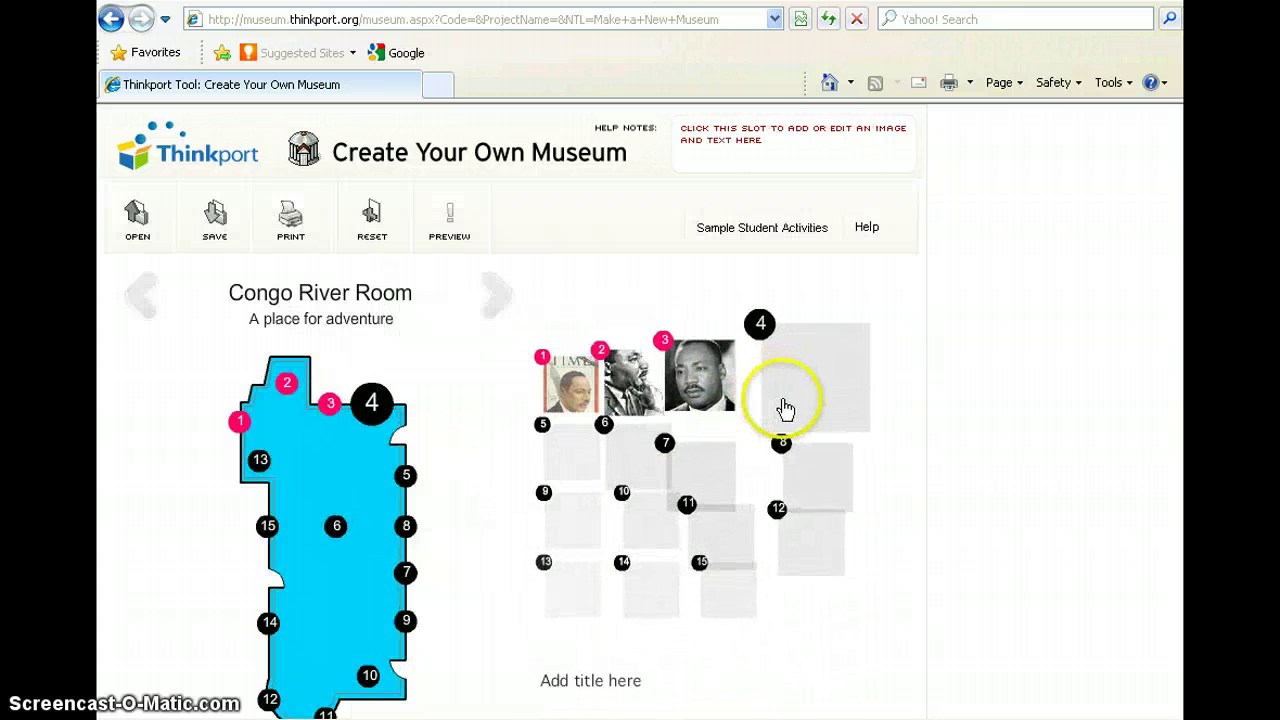
left_click(562, 322)
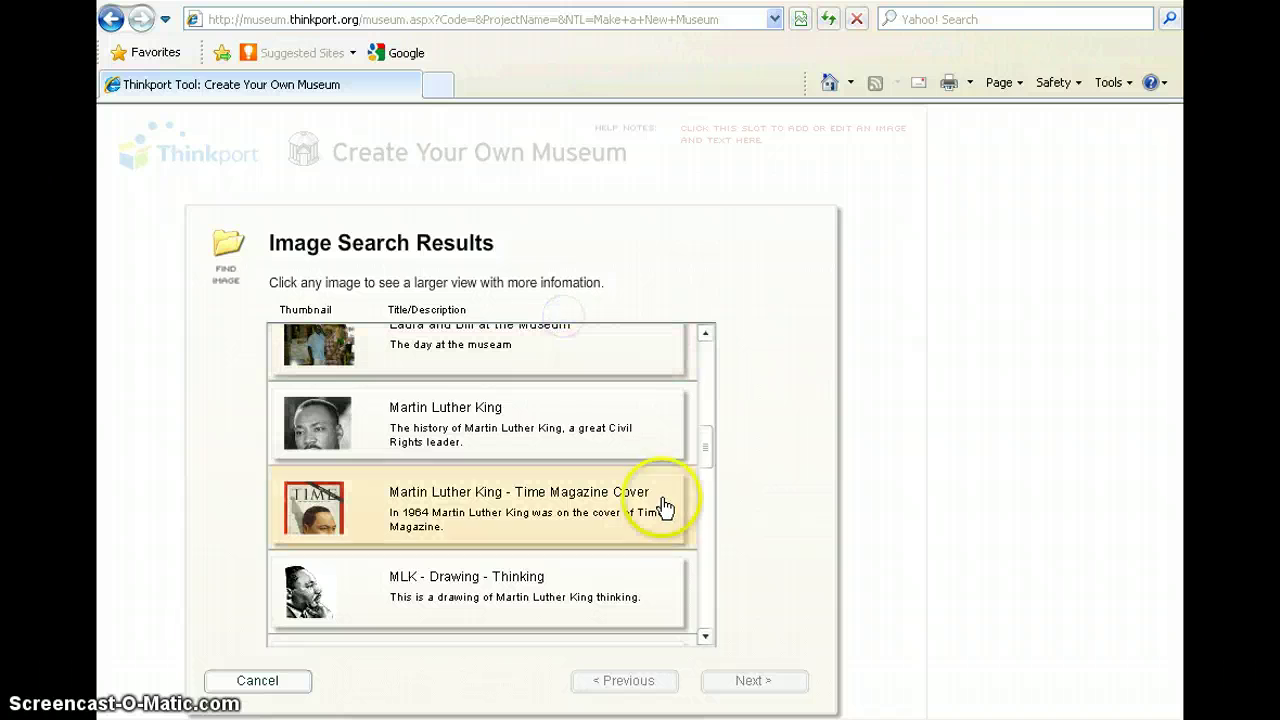
left_click(706, 637)
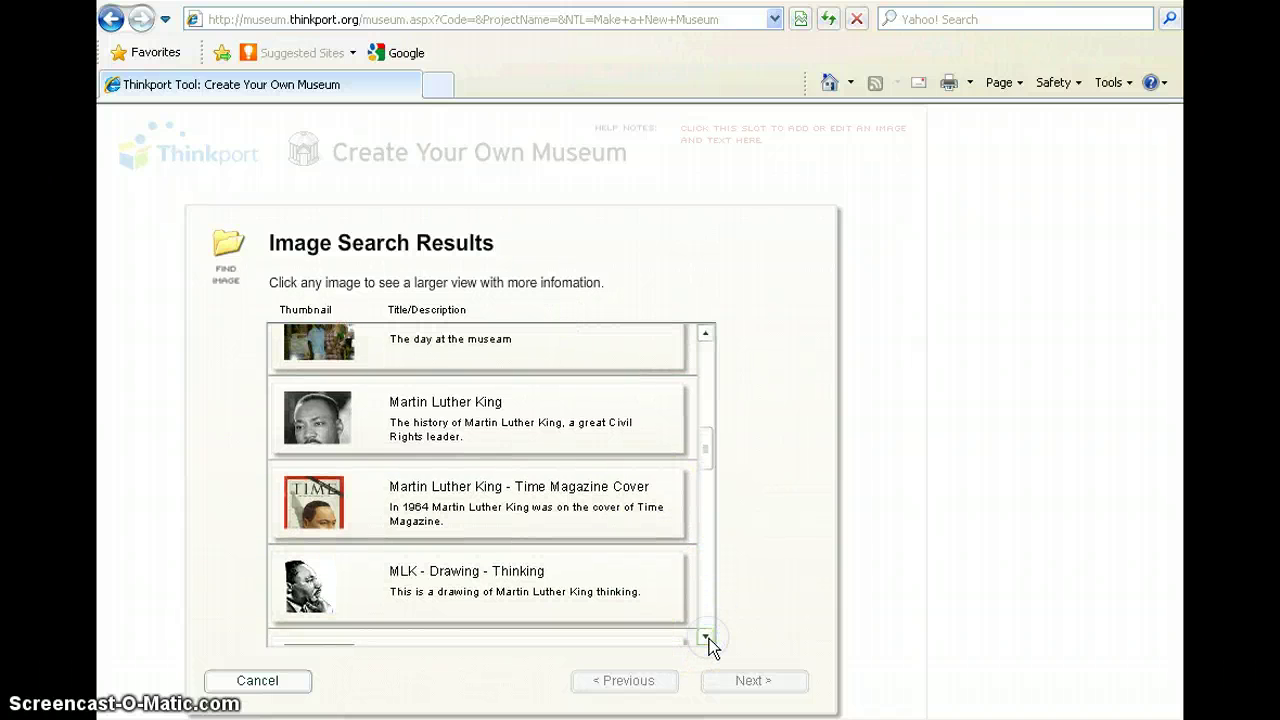
left_click(706, 637)
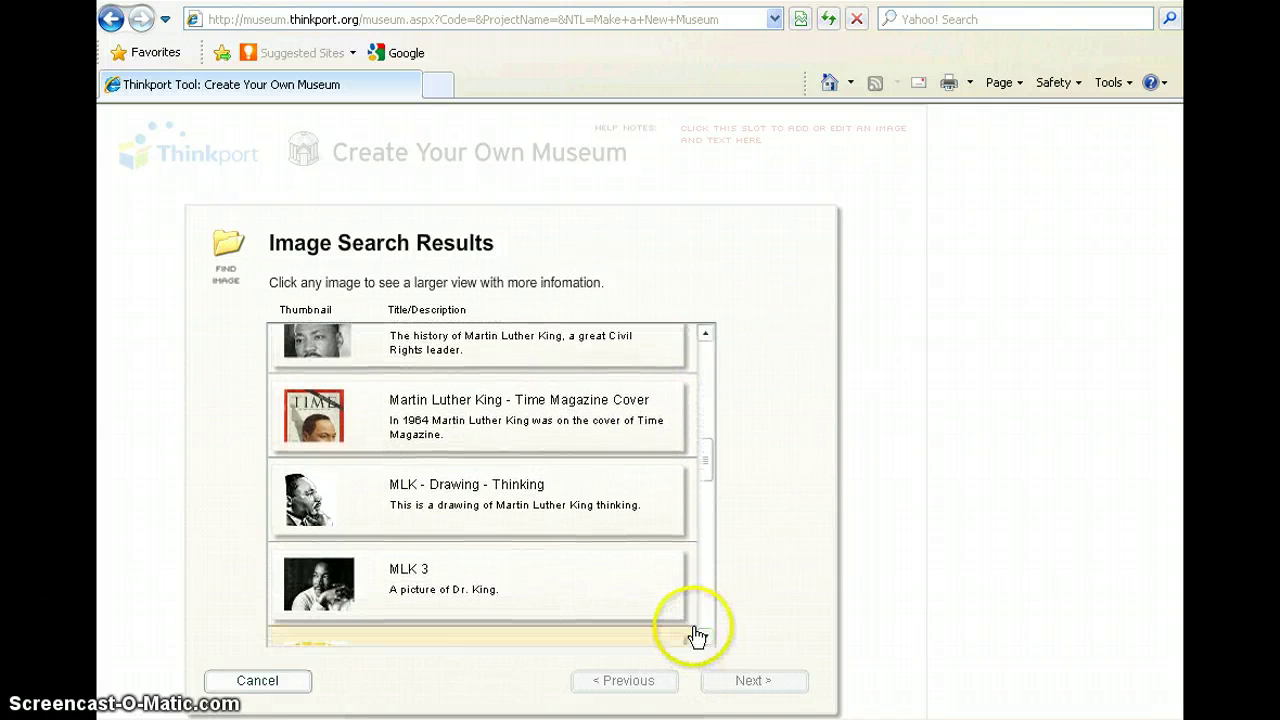
left_click(406, 584)
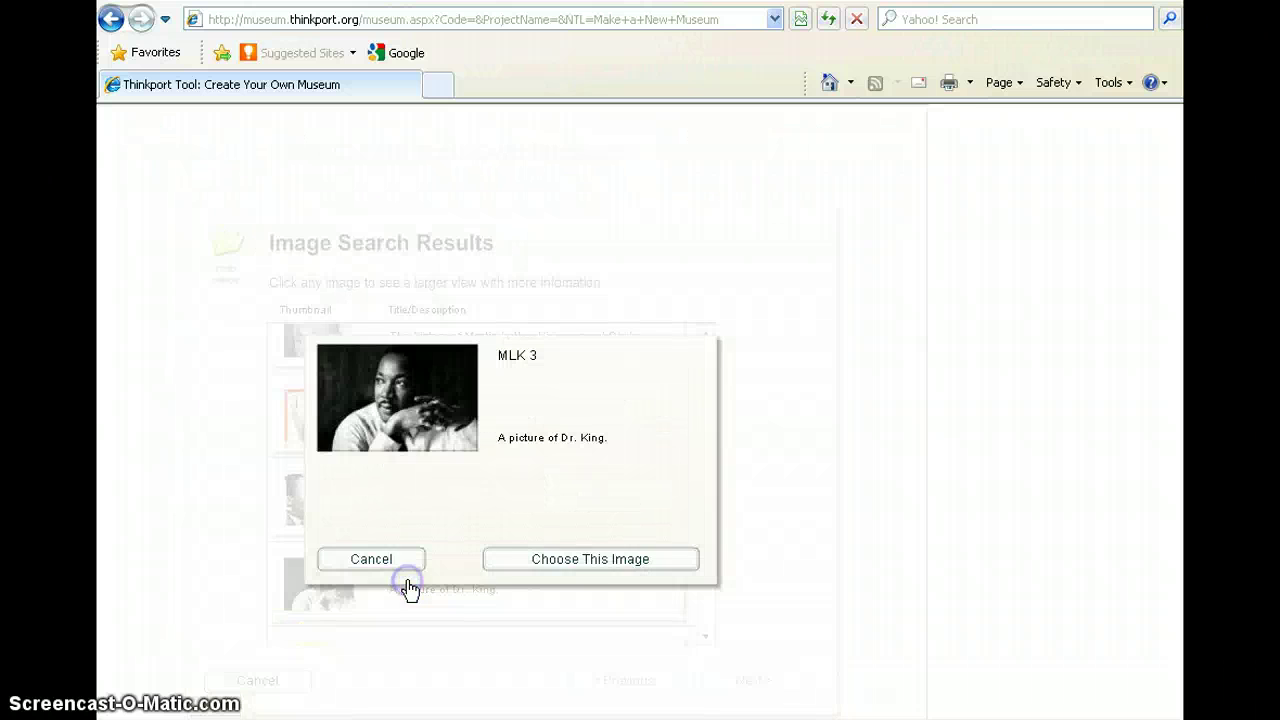
left_click(567, 563)
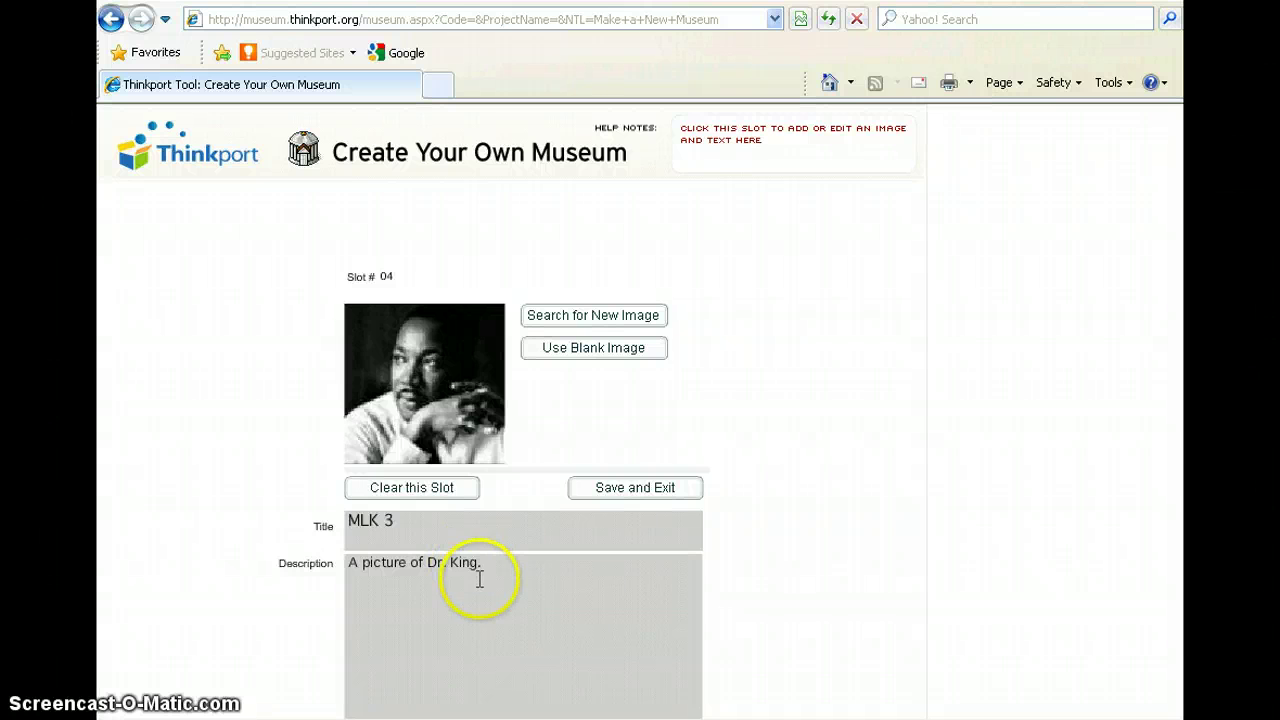
Check the title and description of slot 4, save the slot, and return to the Congo River Room.
left_click(543, 580)
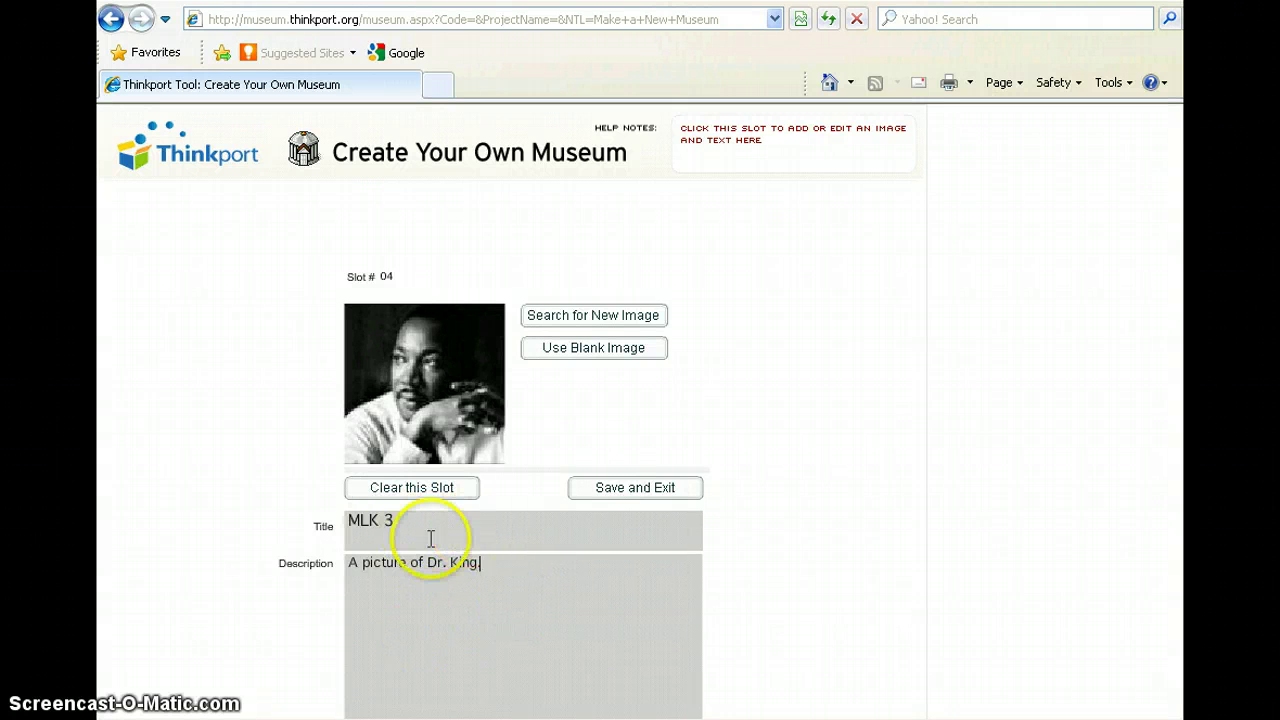
type(".")
key("BackSpace")
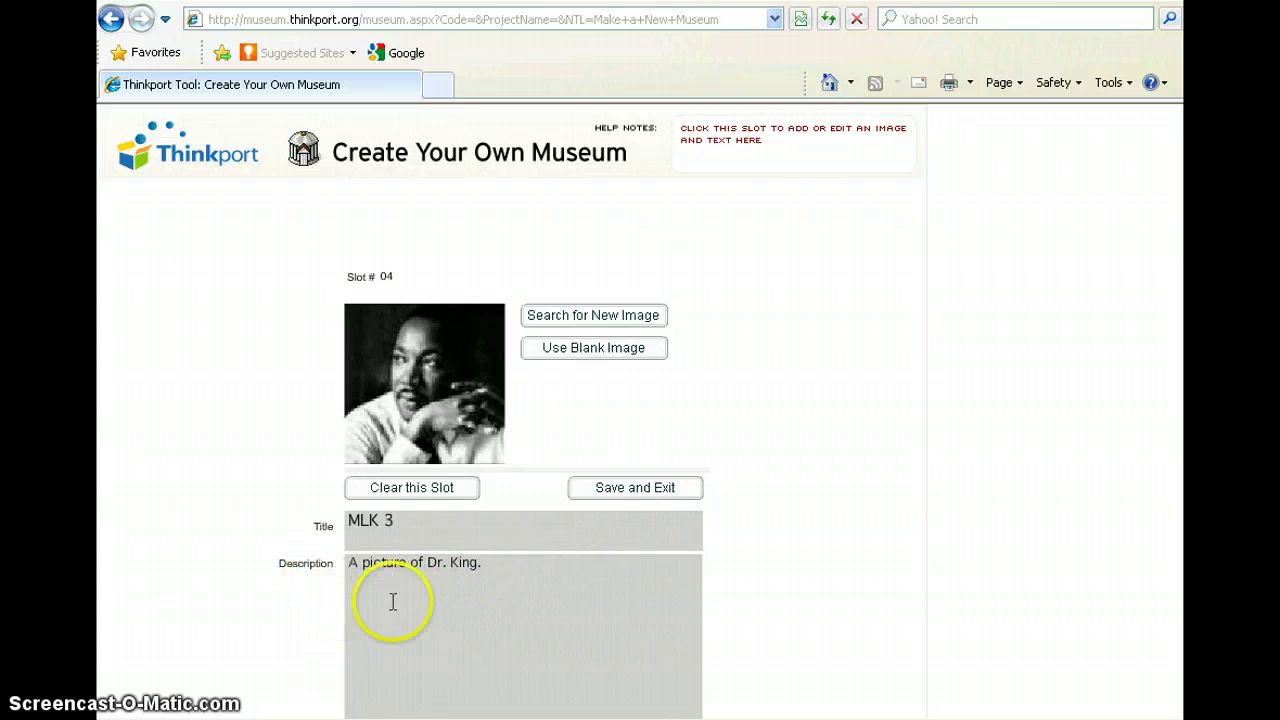
left_click(632, 490)
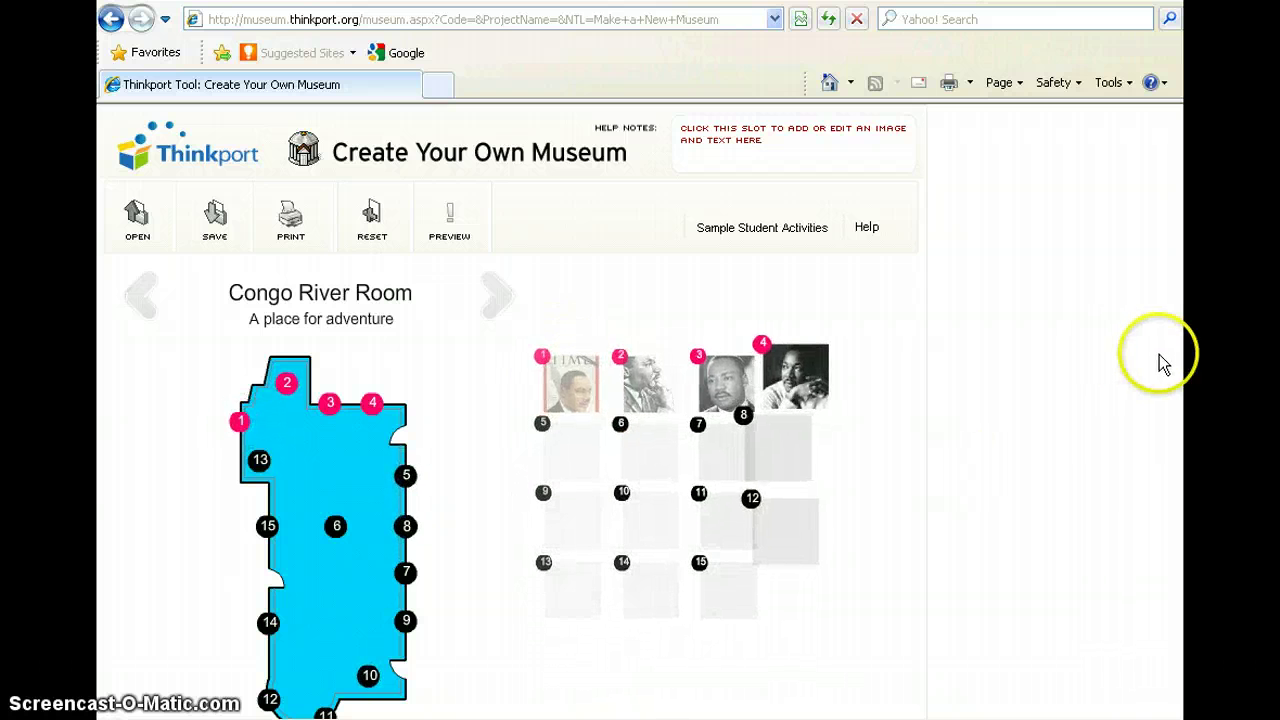
scroll(1182, 425, "down", 2)
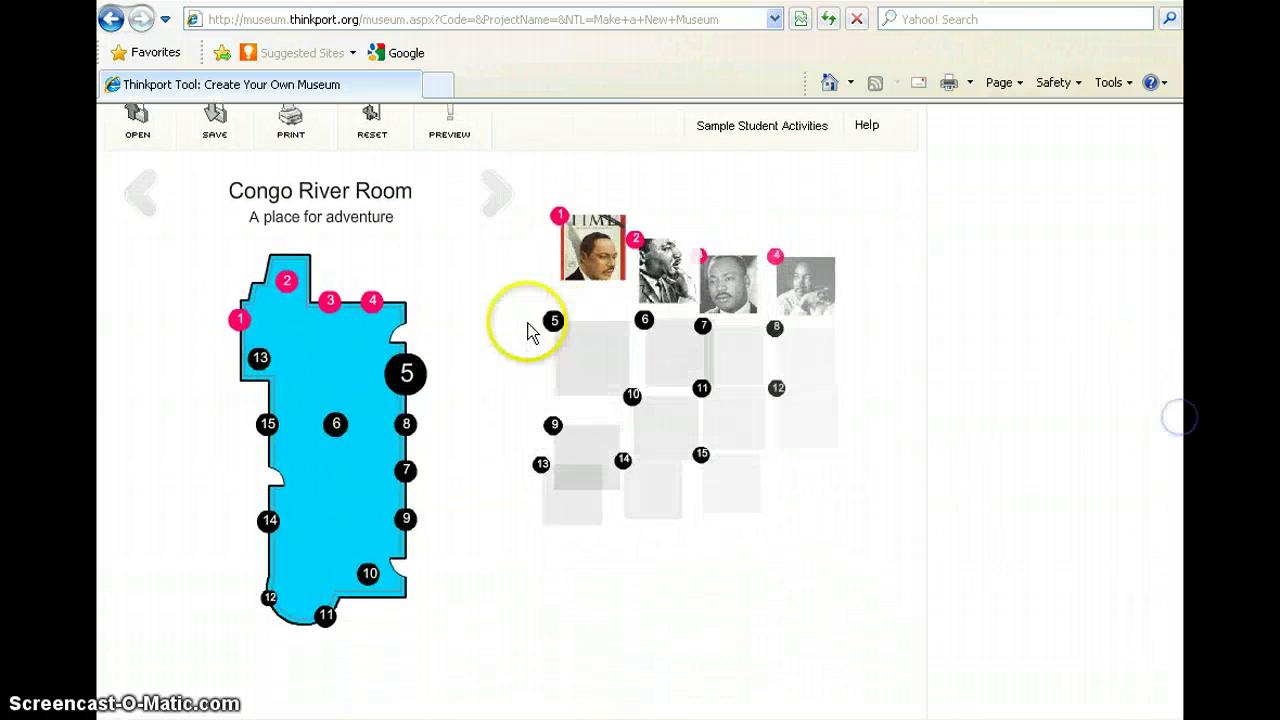
Save the museum as a new project named "Martin Luther King", protected with a project password, and close the save confirmation.
mouse_move(628, 293)
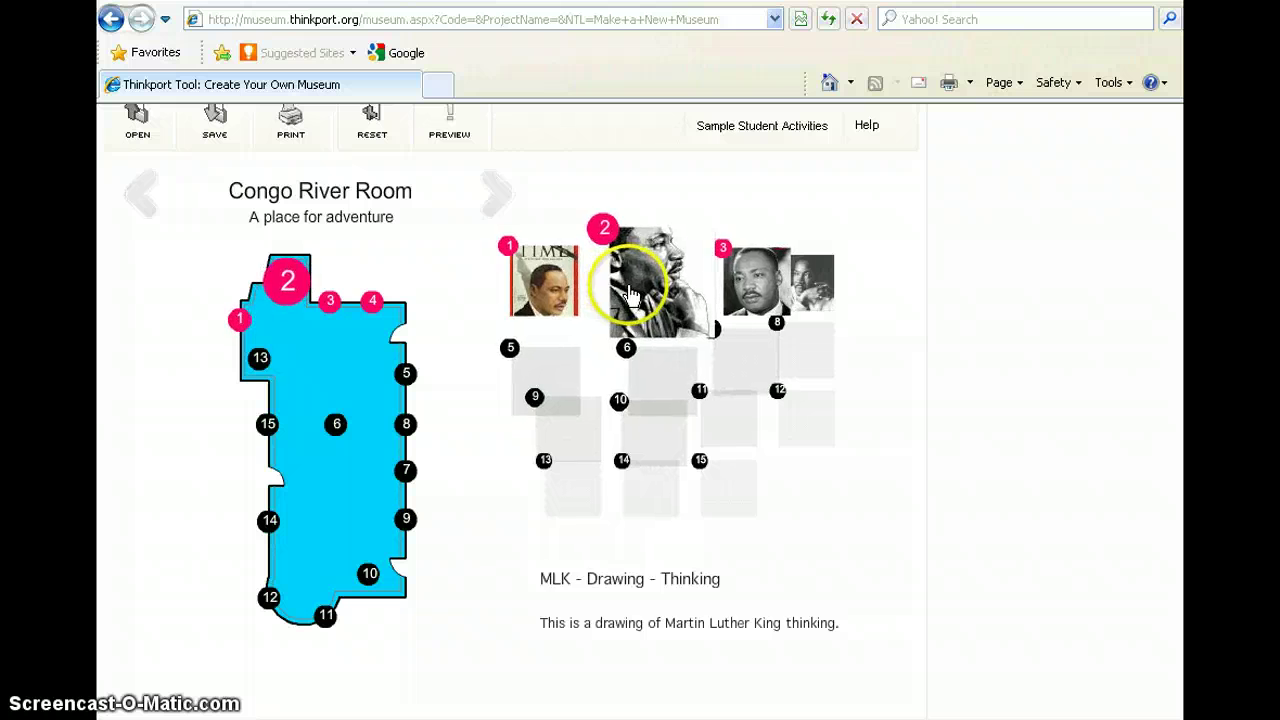
mouse_move(730, 280)
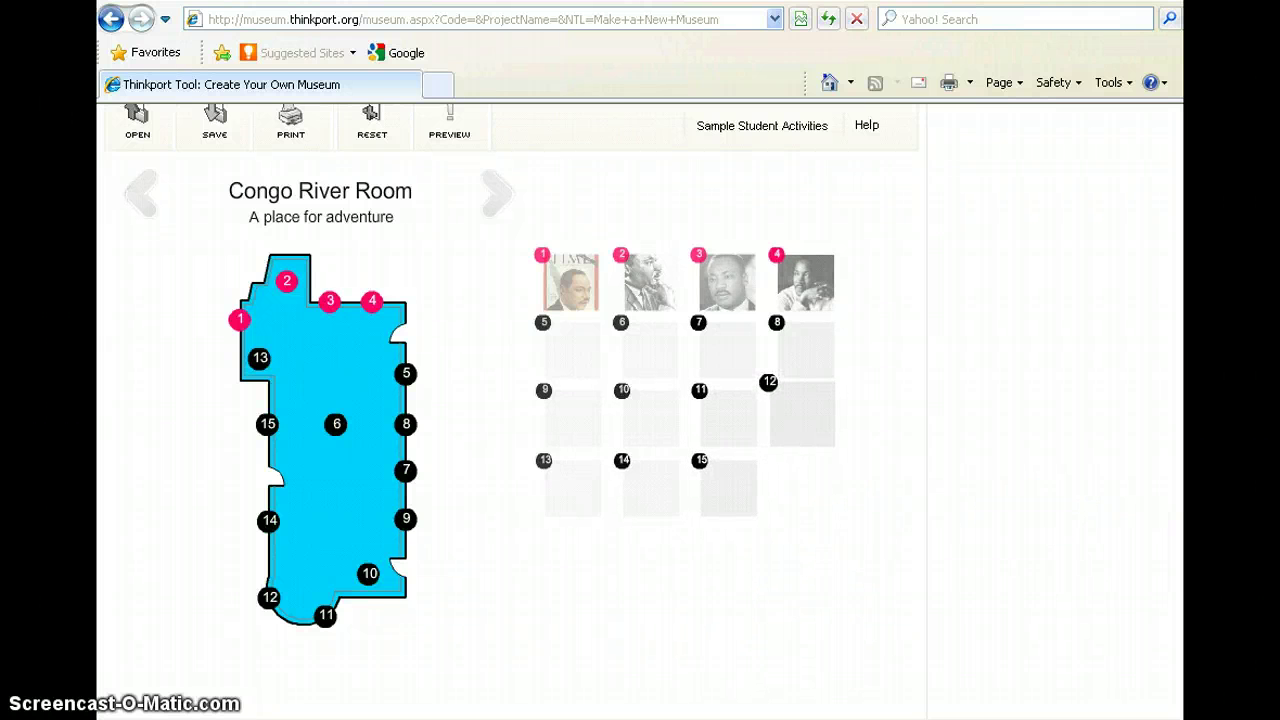
scroll(1120, 520, "up", 2)
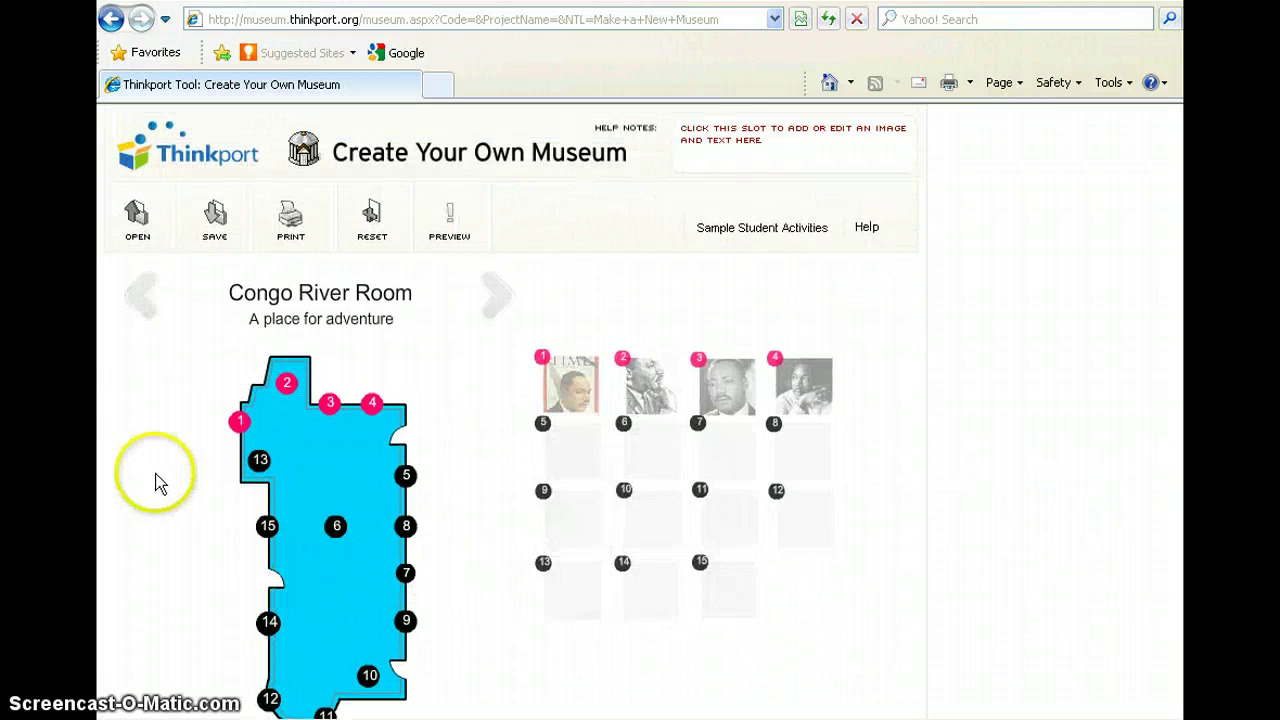
left_click(207, 230)
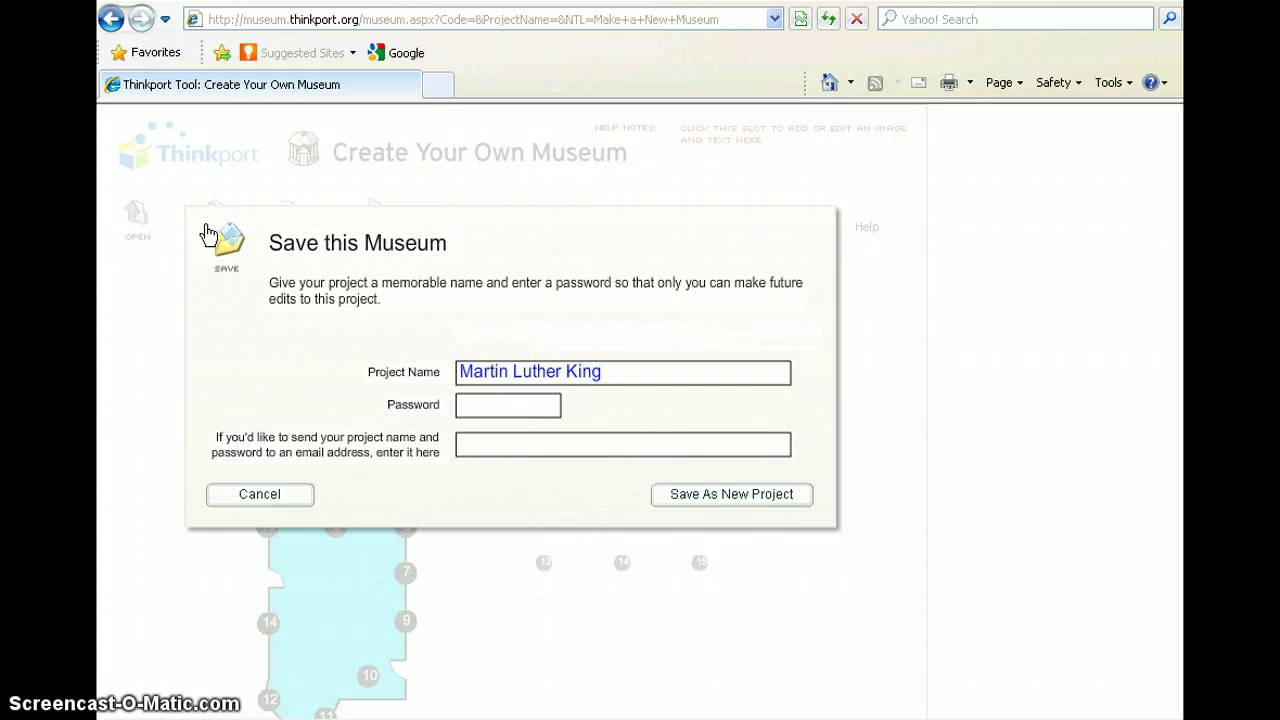
left_click(525, 407)
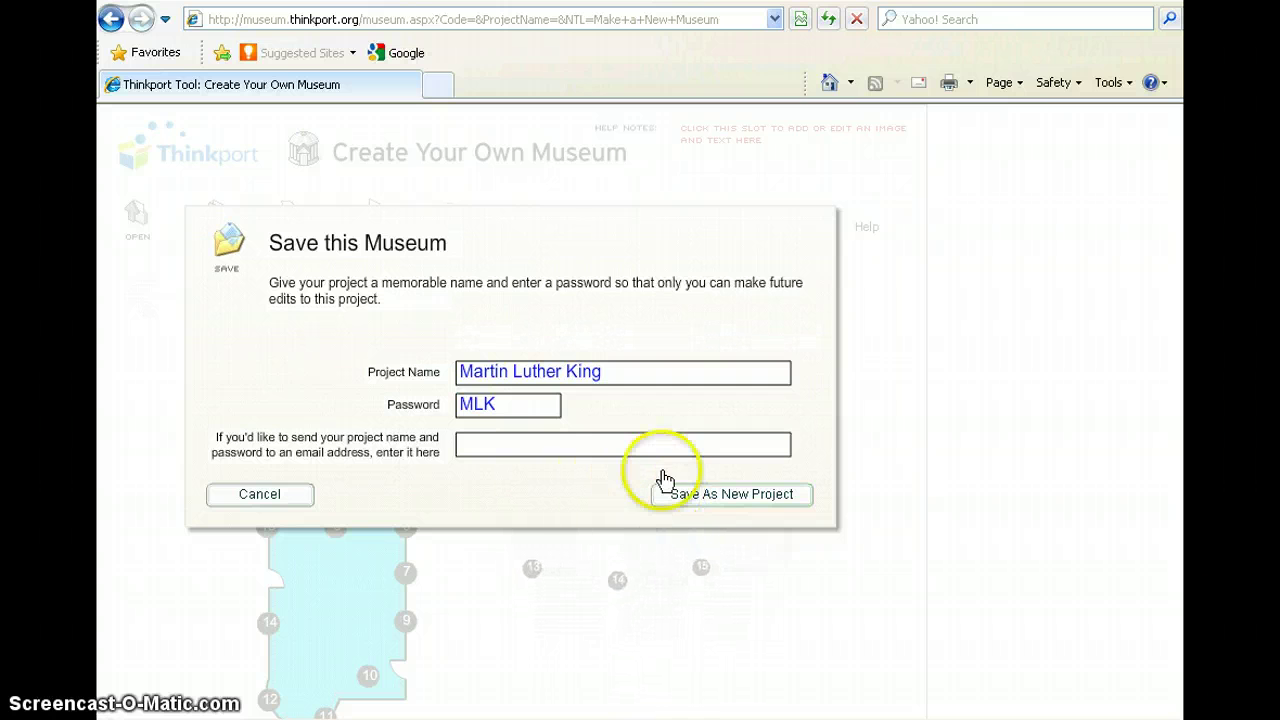
left_click(697, 507)
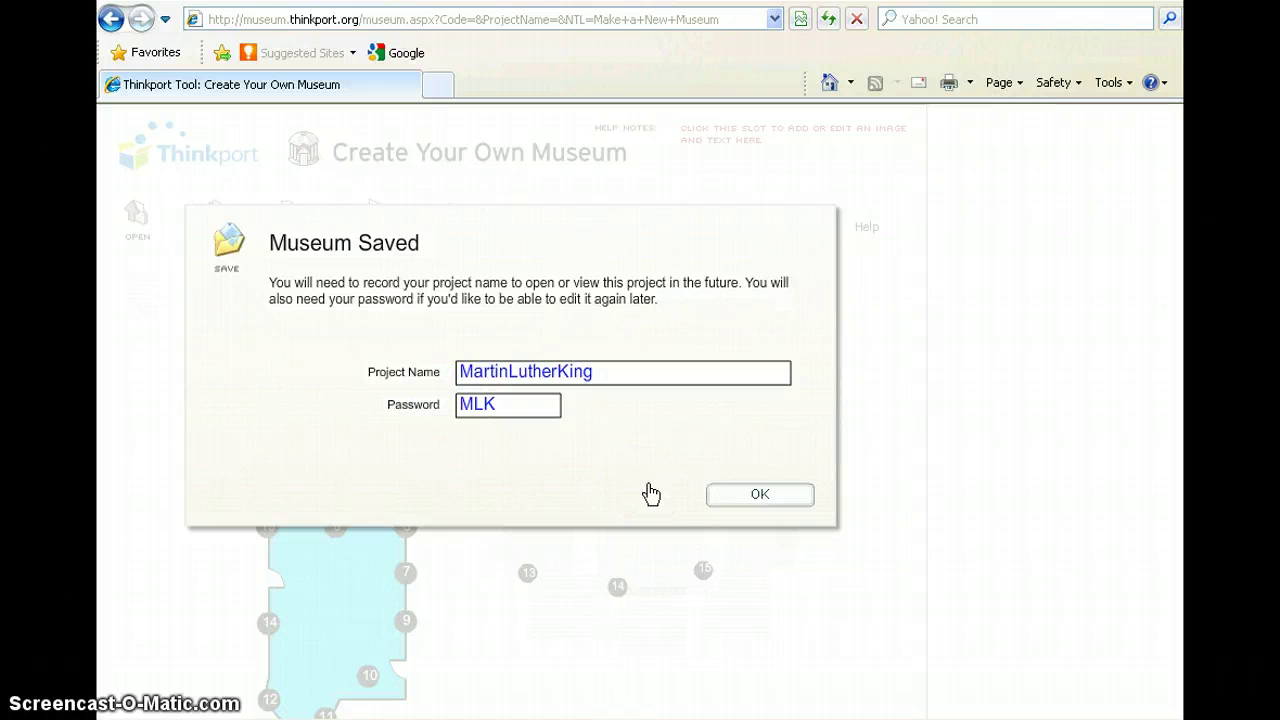
left_click(737, 495)
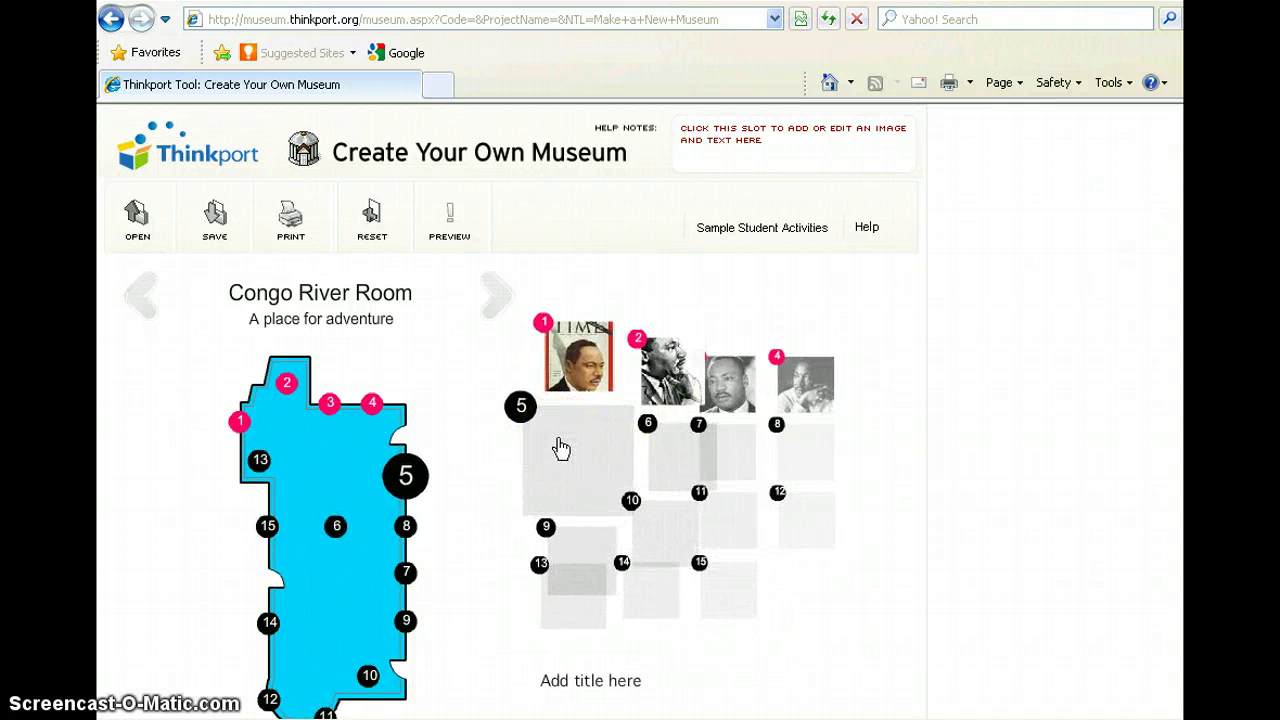
Return to the Thinkport home page and open Create Your Own Museum from the classroom Interactive Tools in a maximized window.
left_click(181, 170)
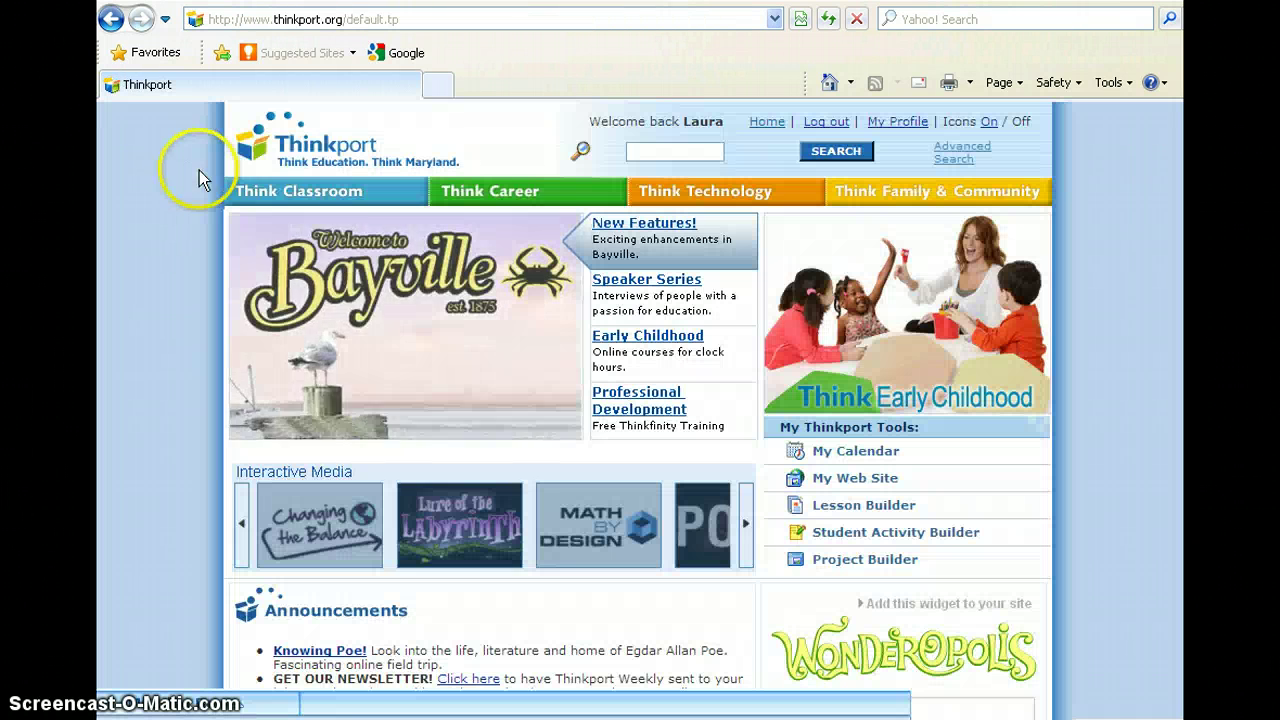
mouse_move(258, 190)
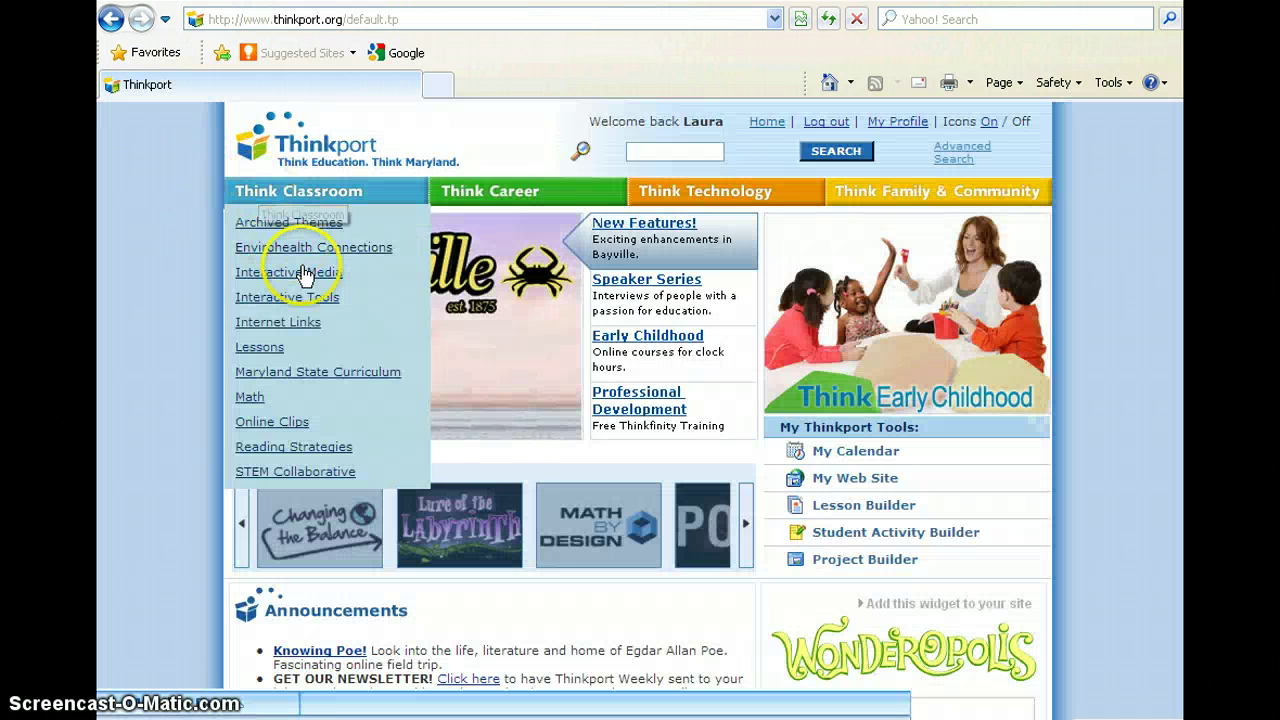
left_click(309, 300)
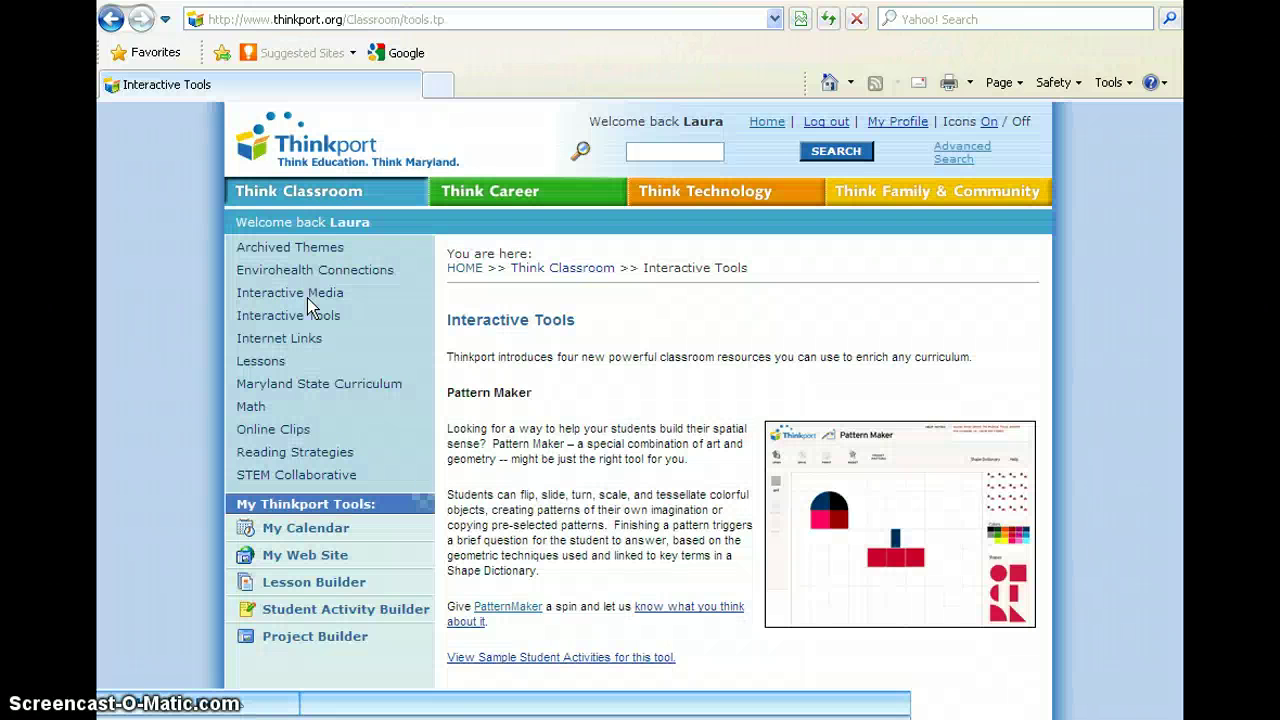
scroll(309, 303, "down", 3)
scroll(307, 298, "down", 4)
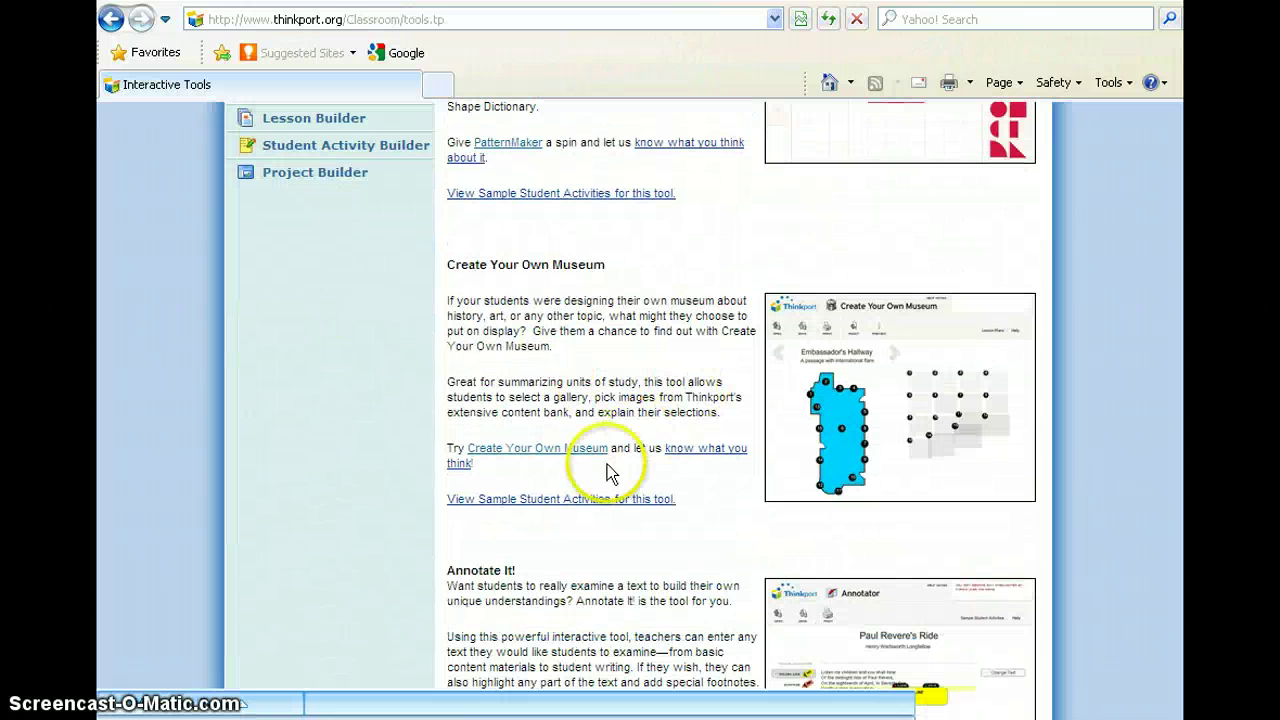
left_click(525, 452)
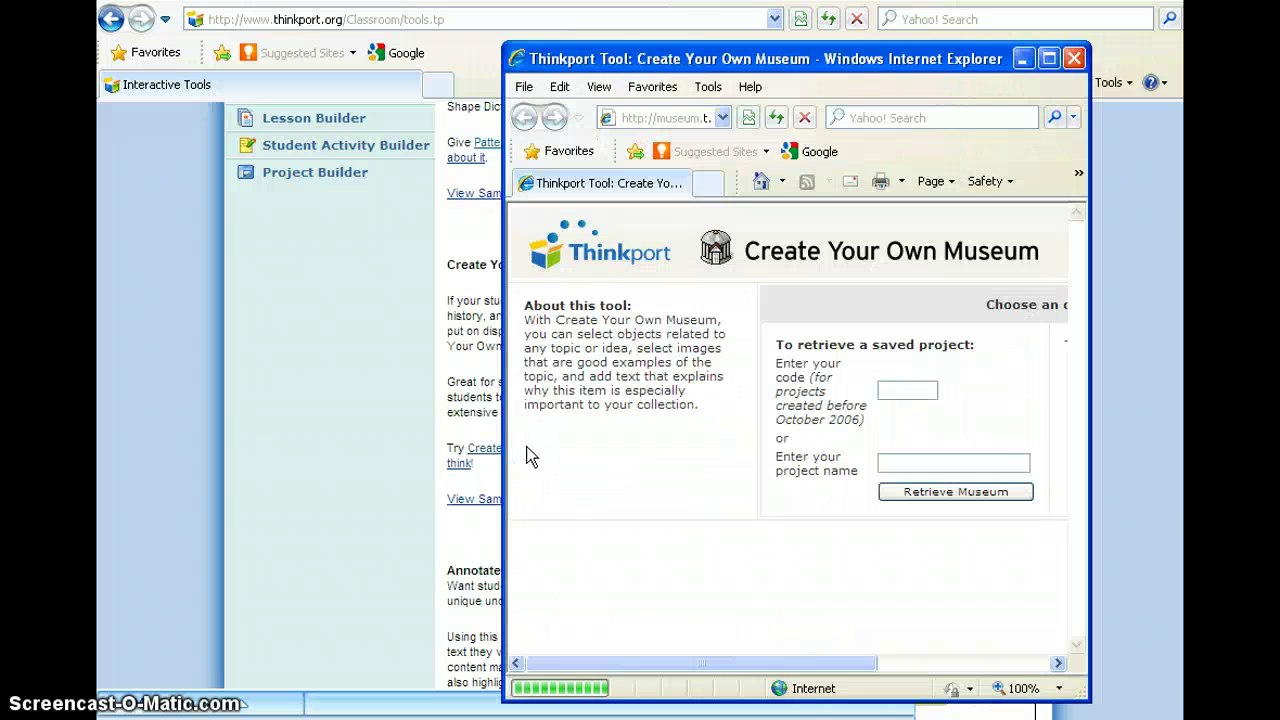
left_click(1048, 60)
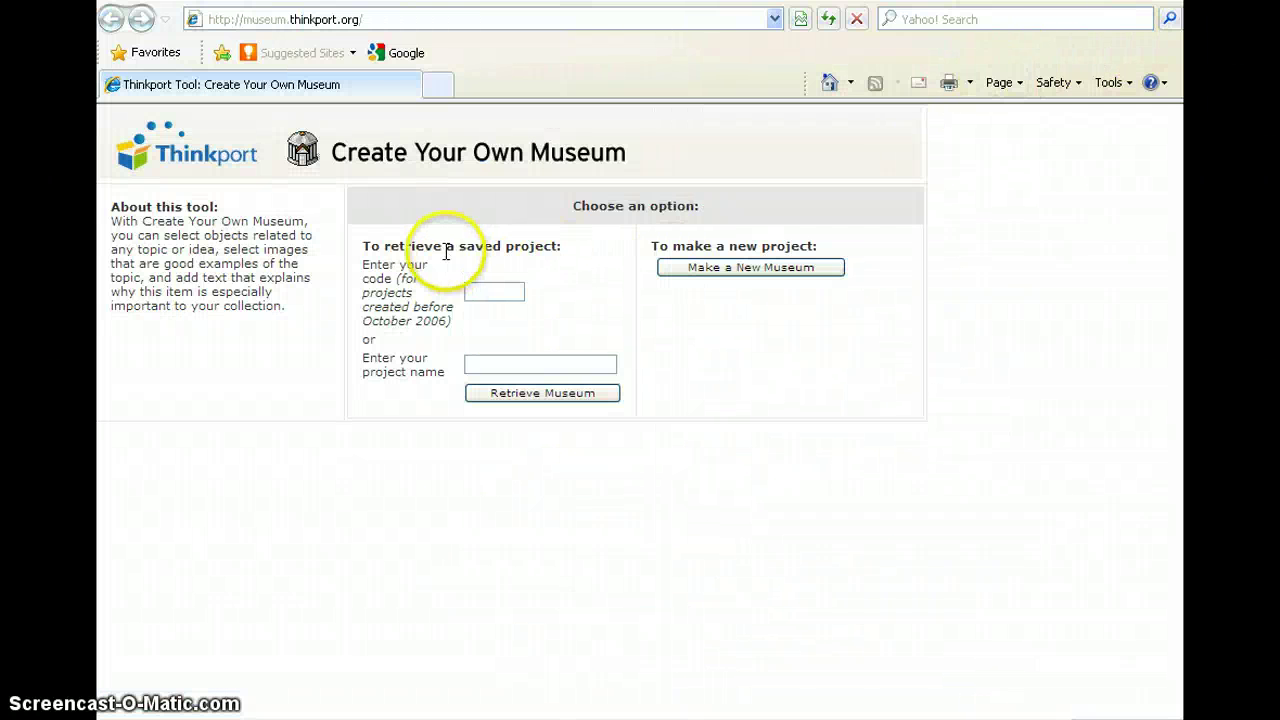
Retrieve the saved museum "MartinLutherKing", check the title and description of slot 1, and save and exit the slot.
left_click(481, 364)
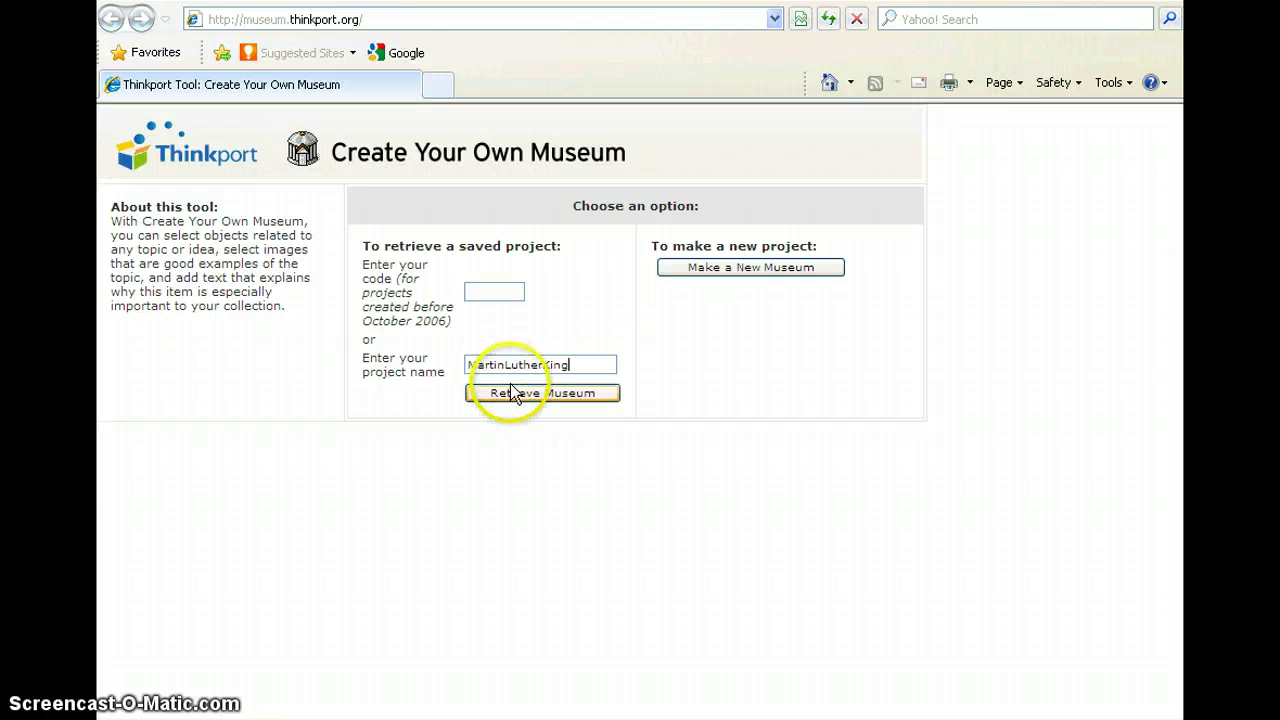
left_click(505, 393)
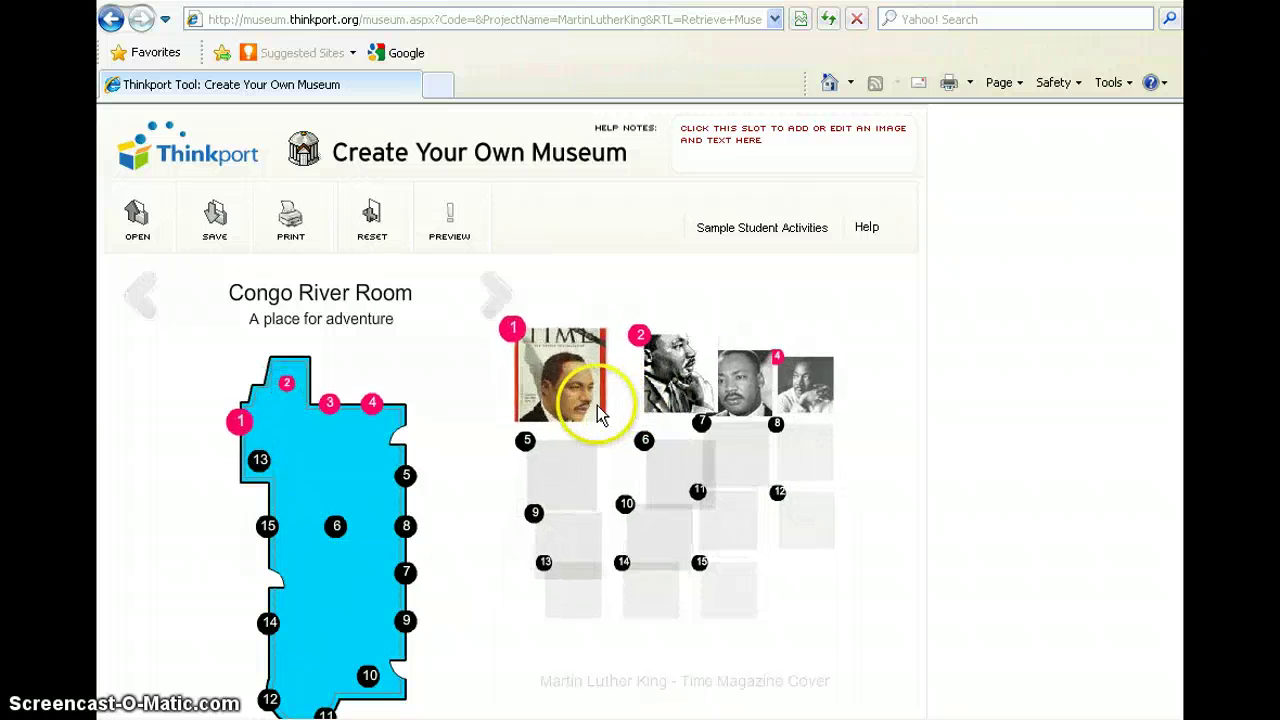
left_click(563, 402)
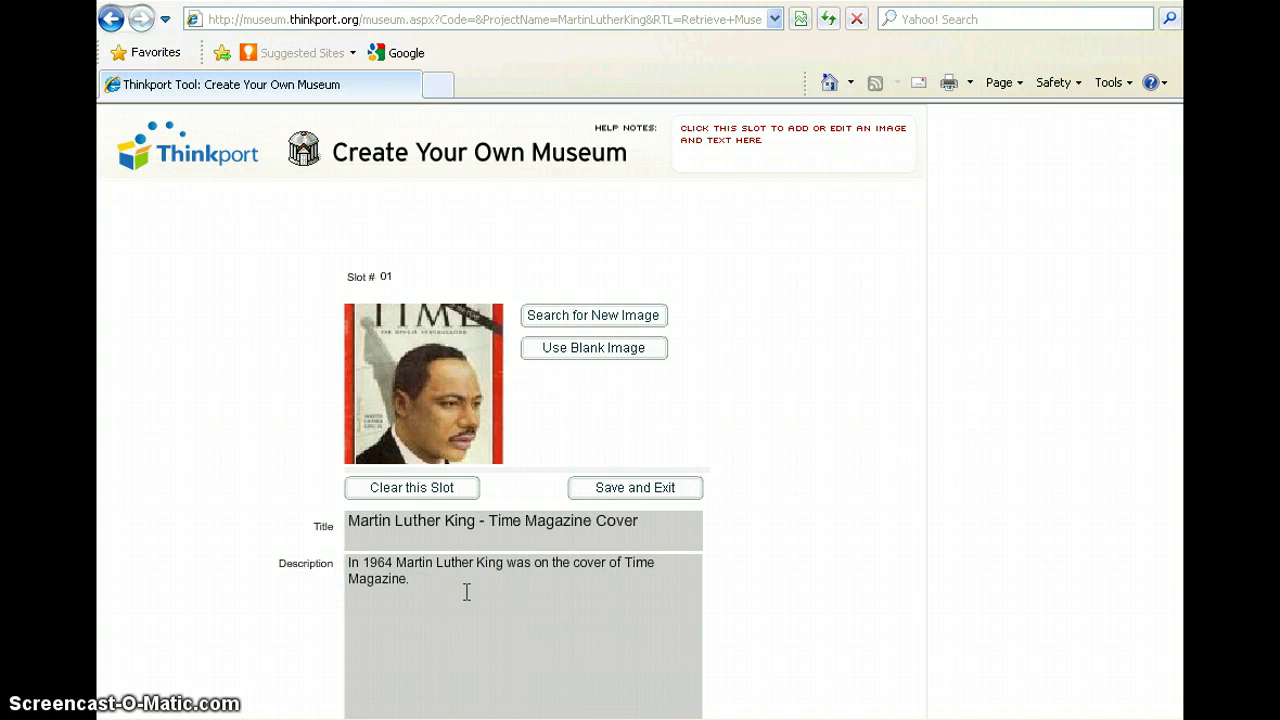
left_click(620, 488)
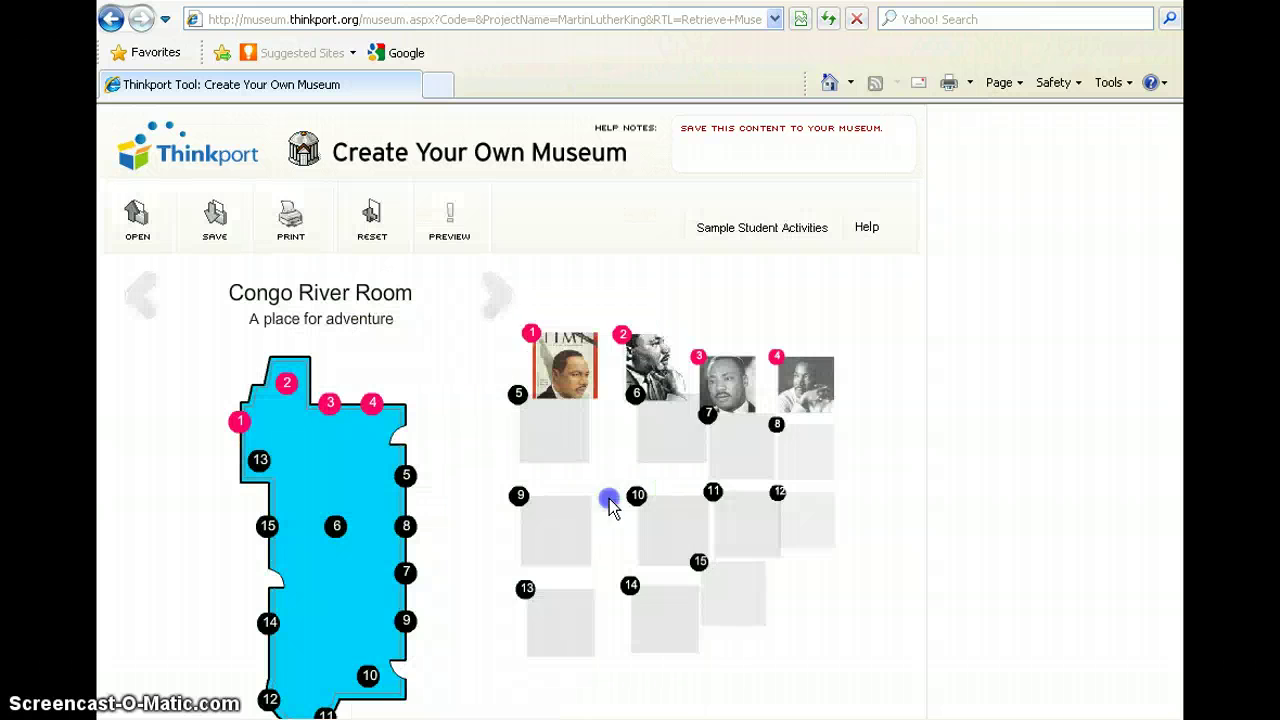
left_click(594, 522)
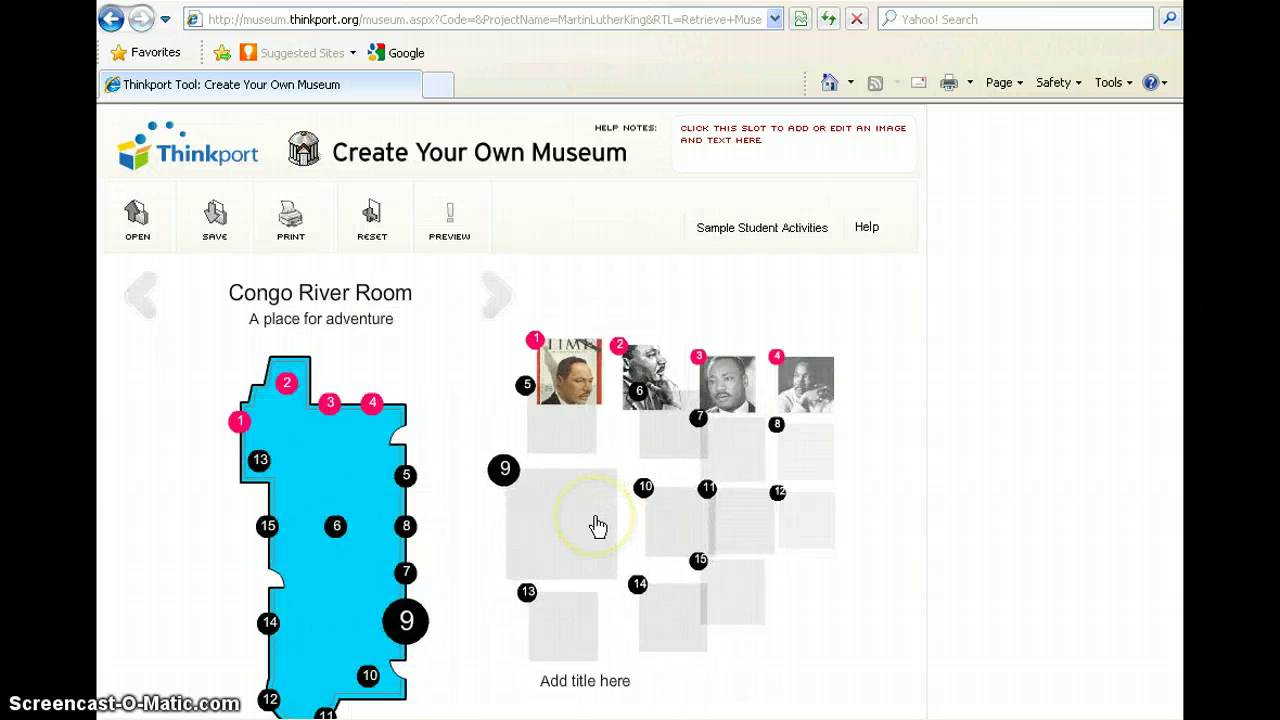
left_click(680, 515)
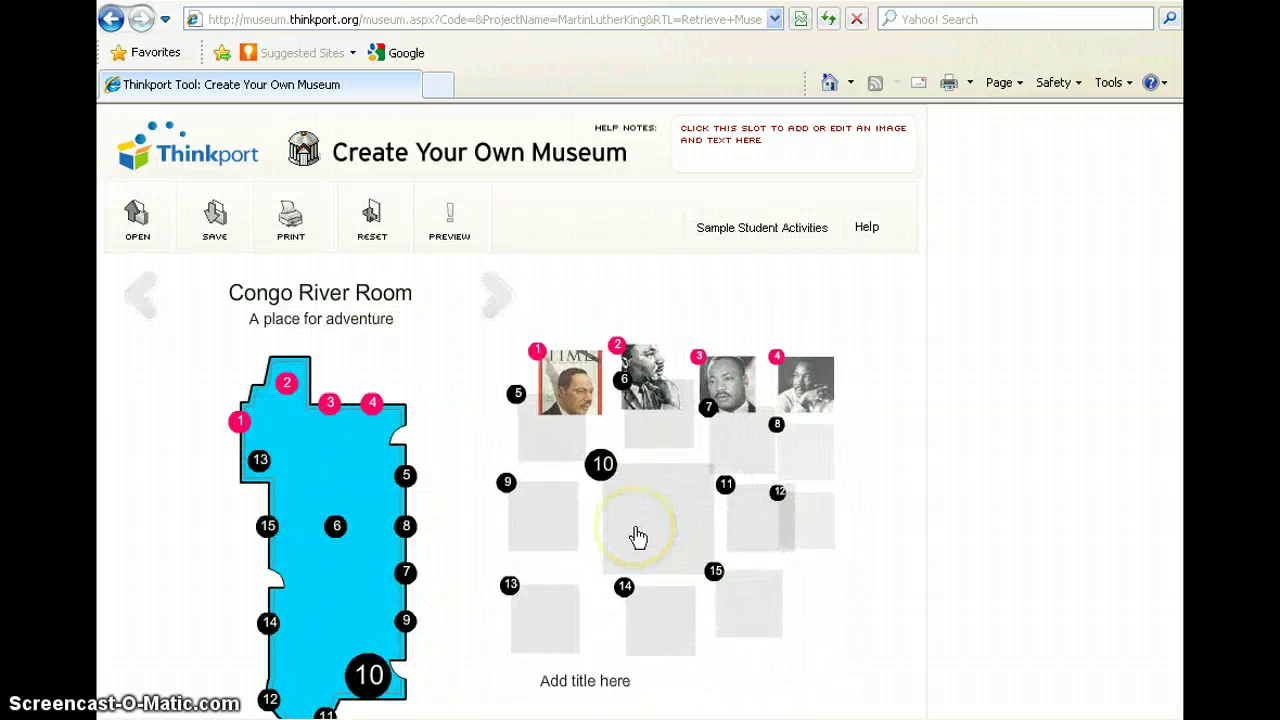
left_click(216, 234)
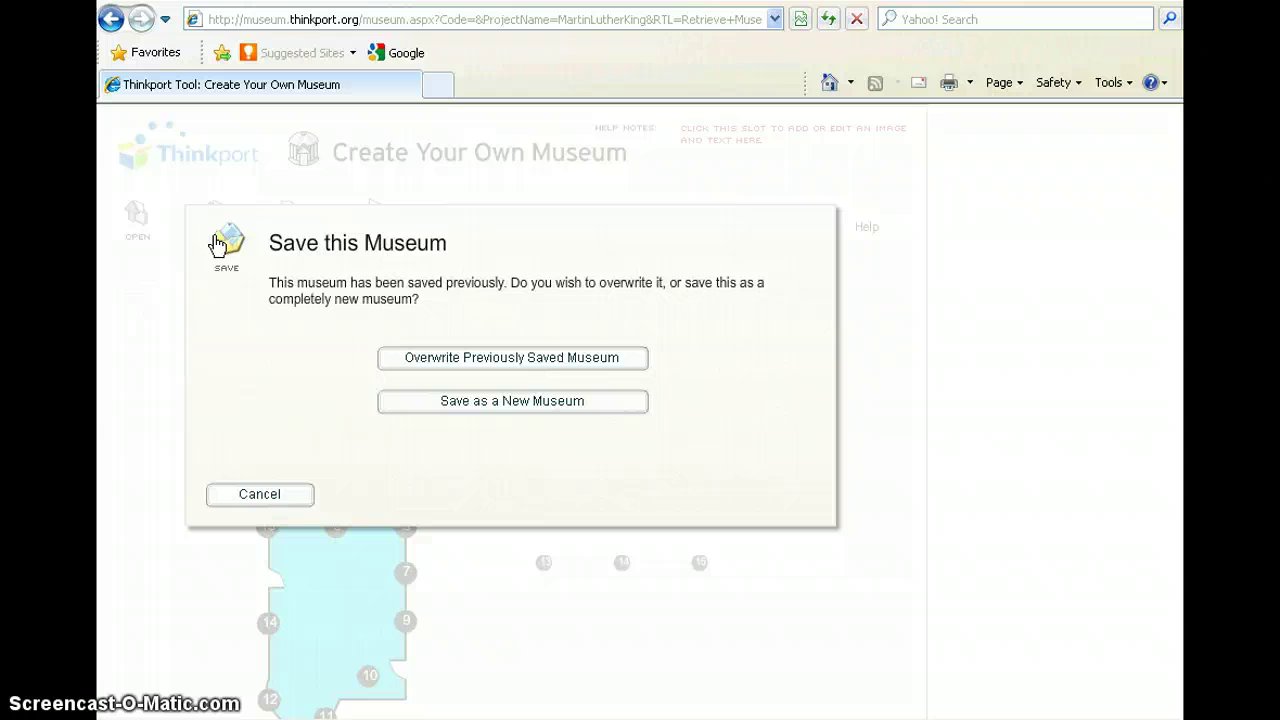
left_click(451, 401)
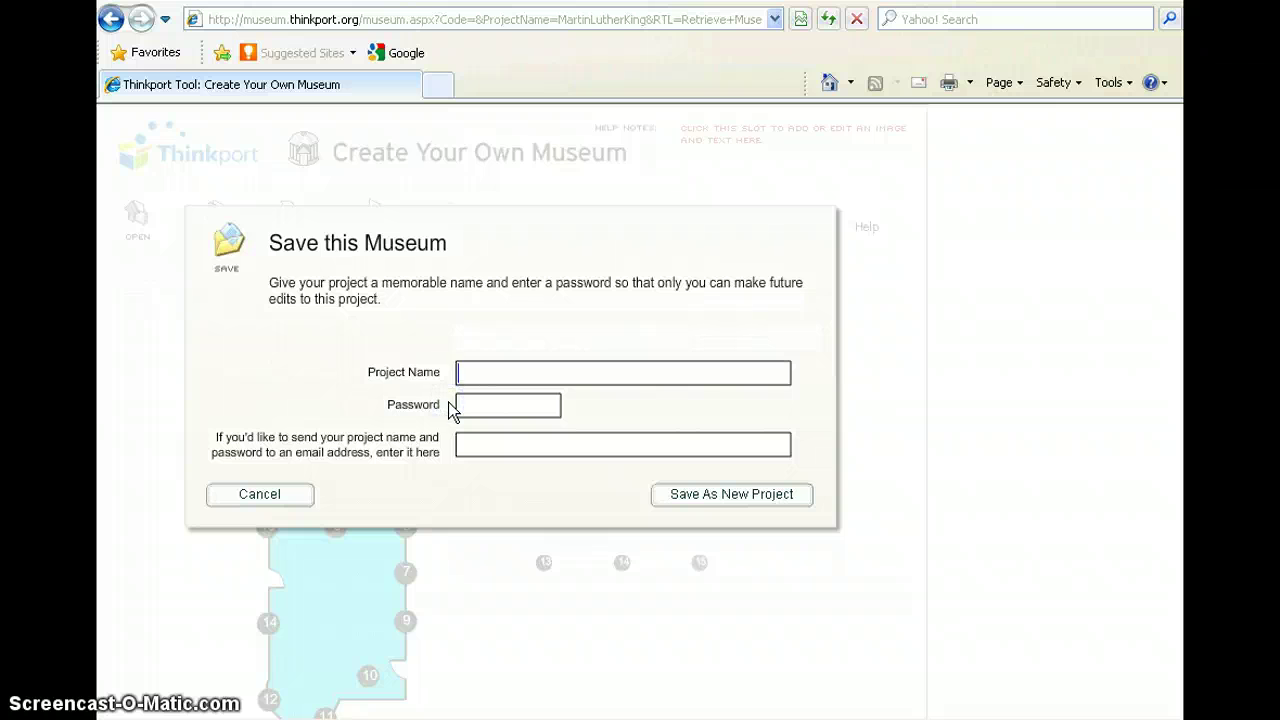
left_click(457, 394)
left_click(255, 502)
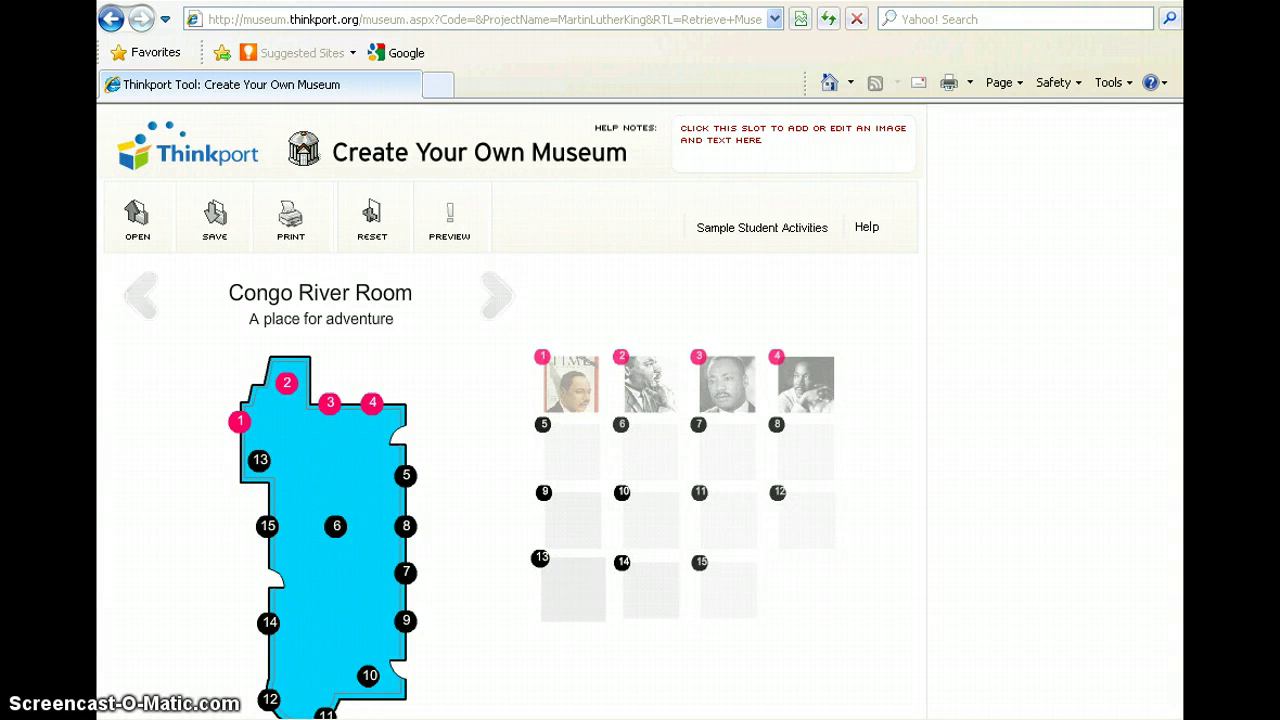
Leave the museum project and return to the Thinkport home page.
left_click(160, 231)
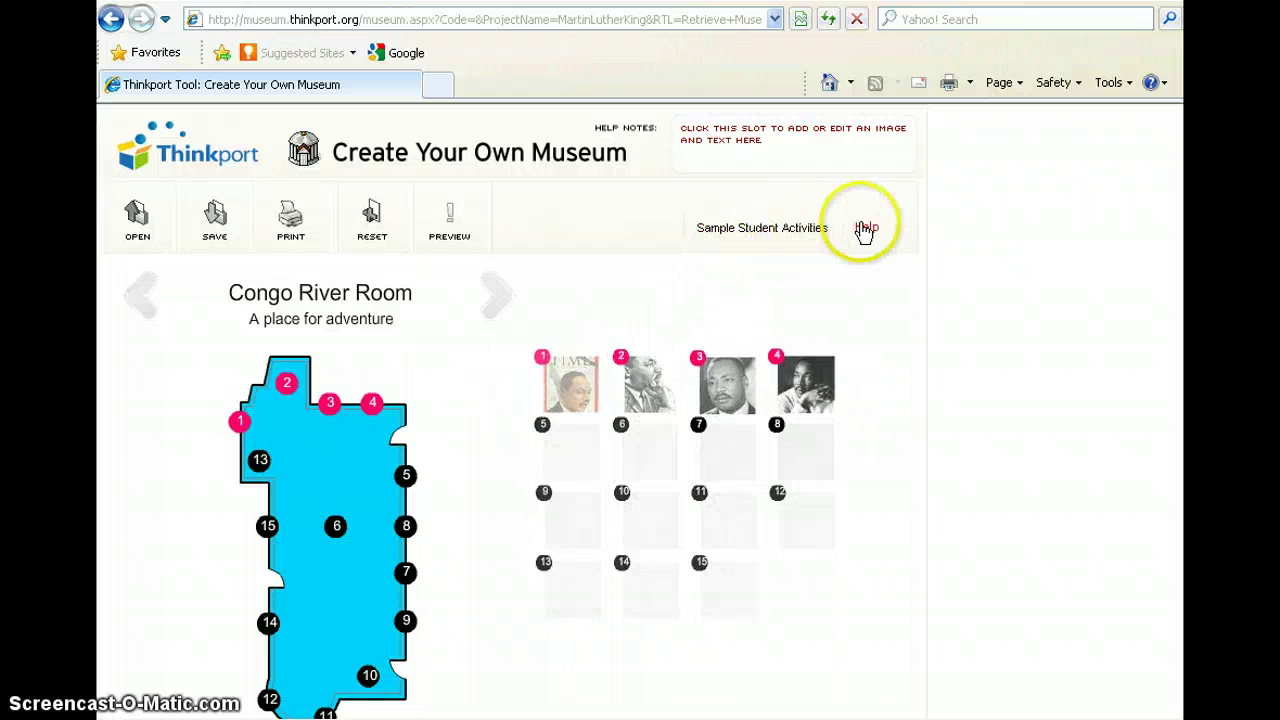
left_click(176, 158)
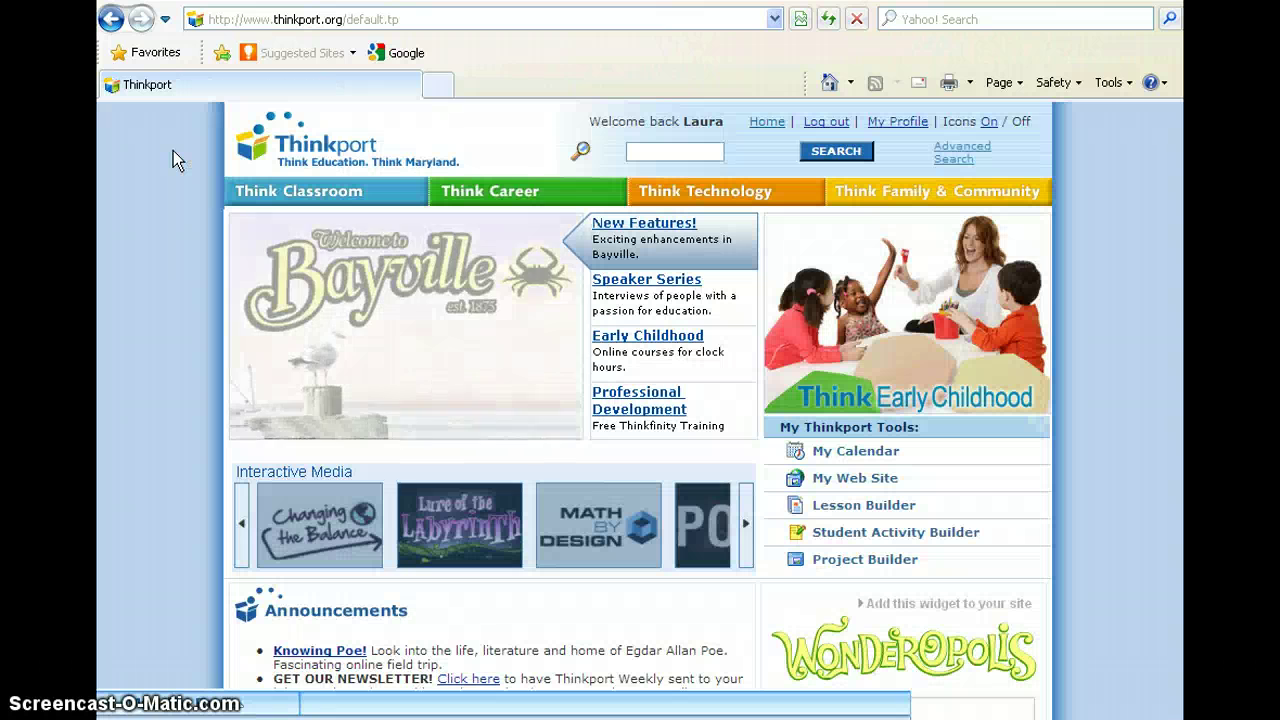